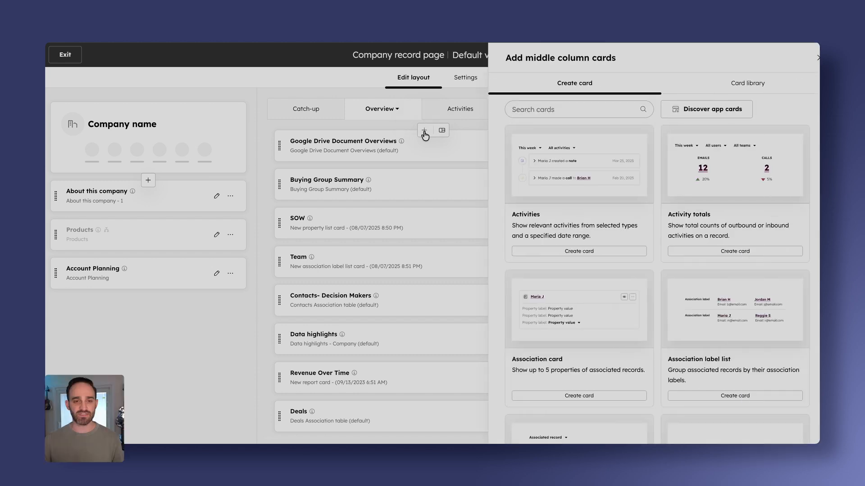
Search the middle column card library for "drive" to check the Google Drive card, then close it.
click(750, 83)
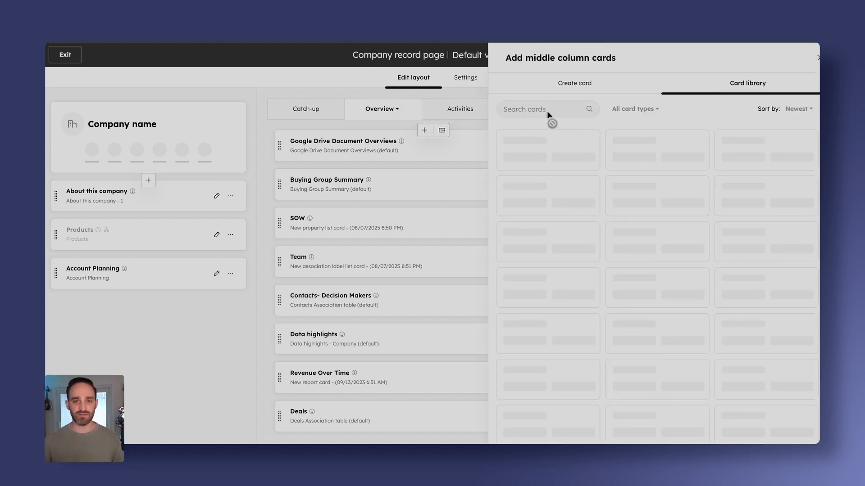
click(545, 111)
text(drive)
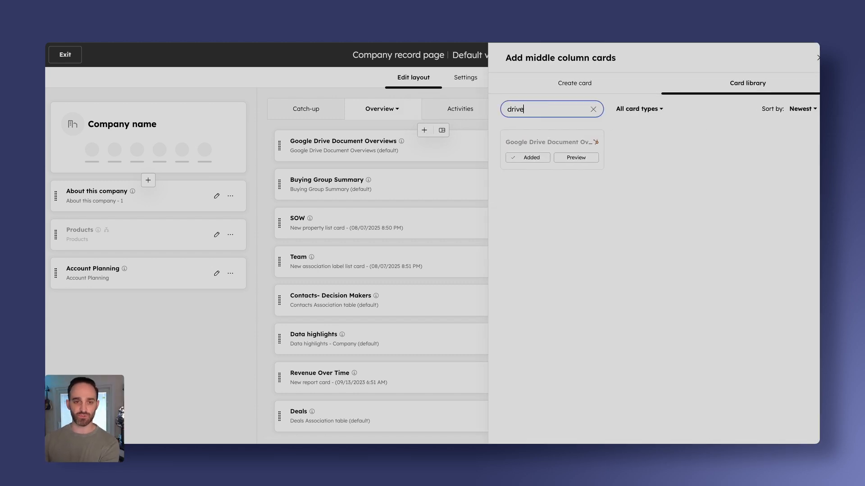
click(816, 61)
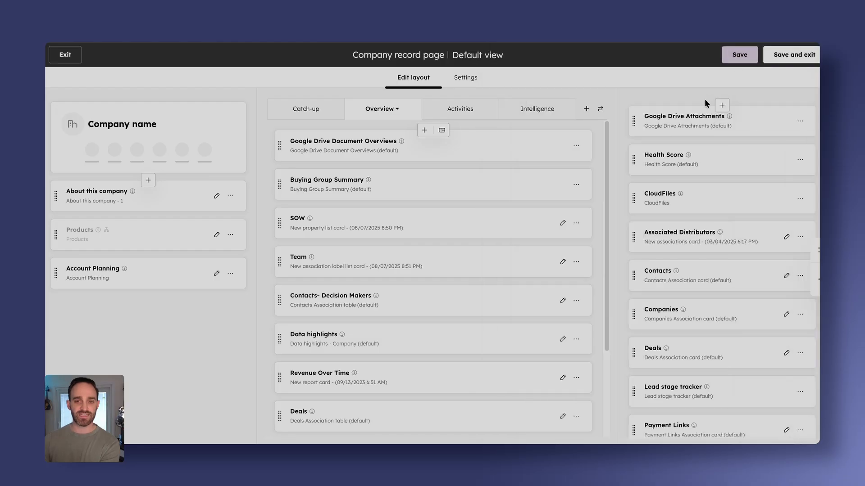
Search the right sidebar card library for "dr" to check the Google Drive attachments card, and close it.
click(722, 106)
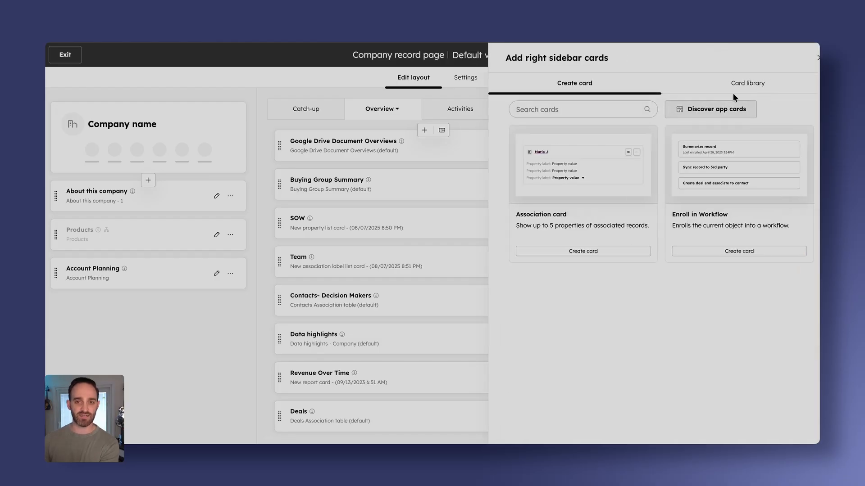
click(749, 83)
click(538, 115)
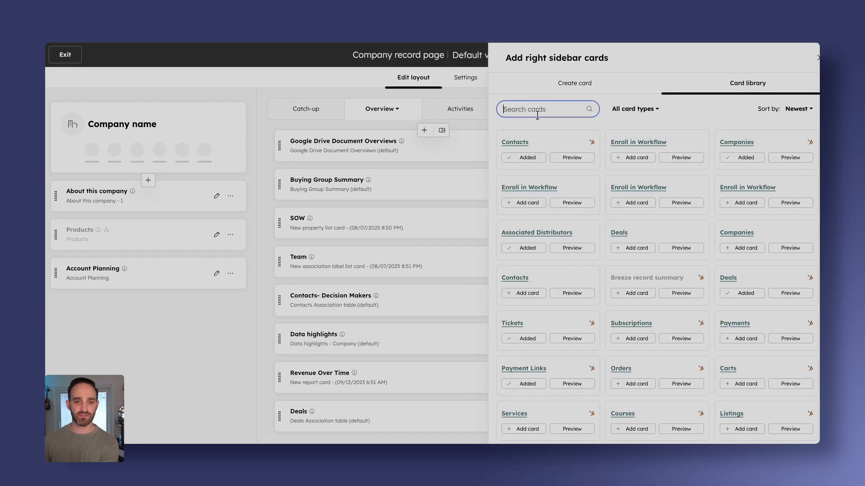
text(dr)
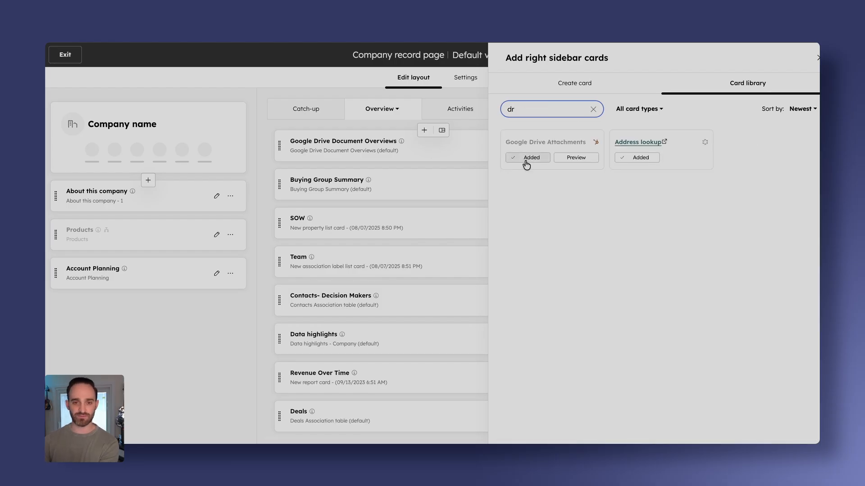
click(817, 57)
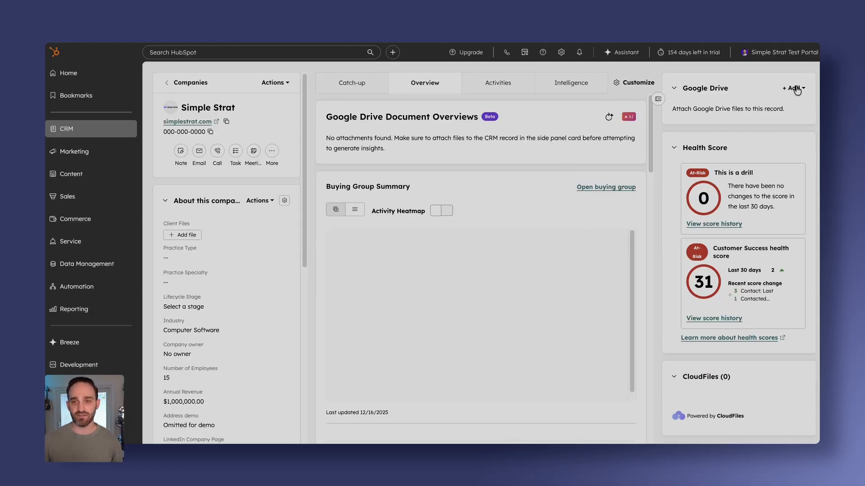
Attach the Simple Strat HH Client Folder from My Drive to the company record.
click(793, 88)
click(762, 115)
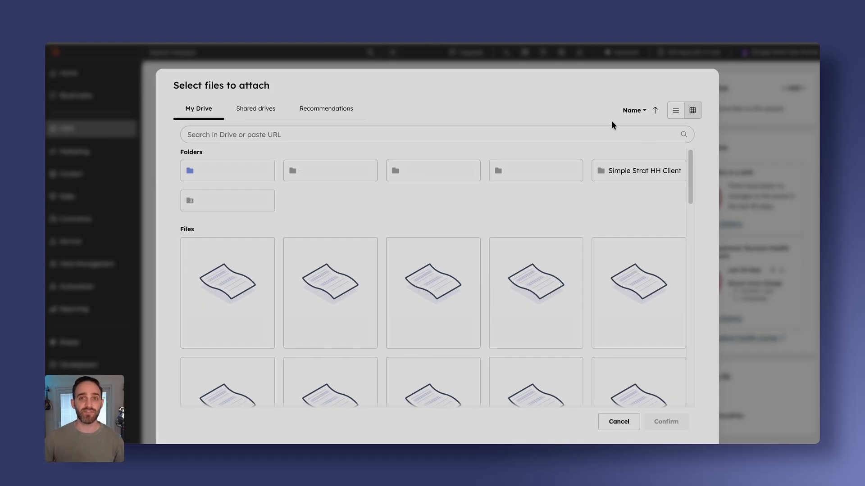
click(643, 175)
click(667, 422)
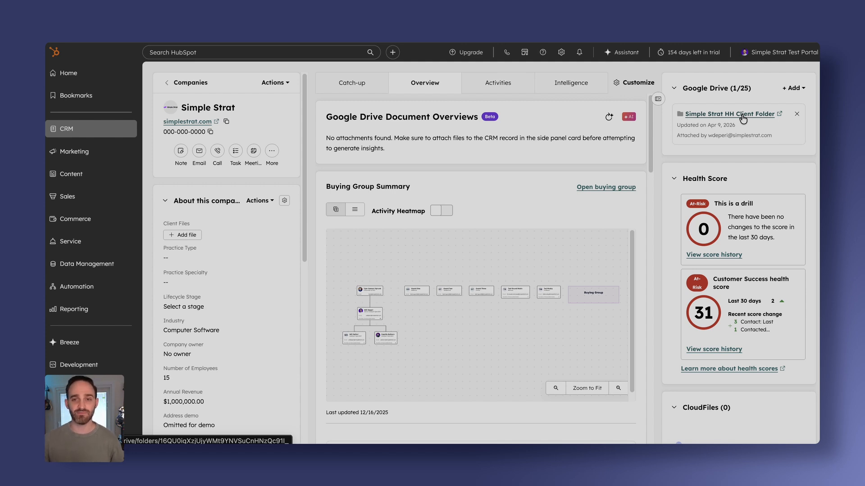
Attach Sub Folder and the HH Google Doc, Sheet, Slide and Vid files from the client folder, and generate the document overviews.
click(720, 116)
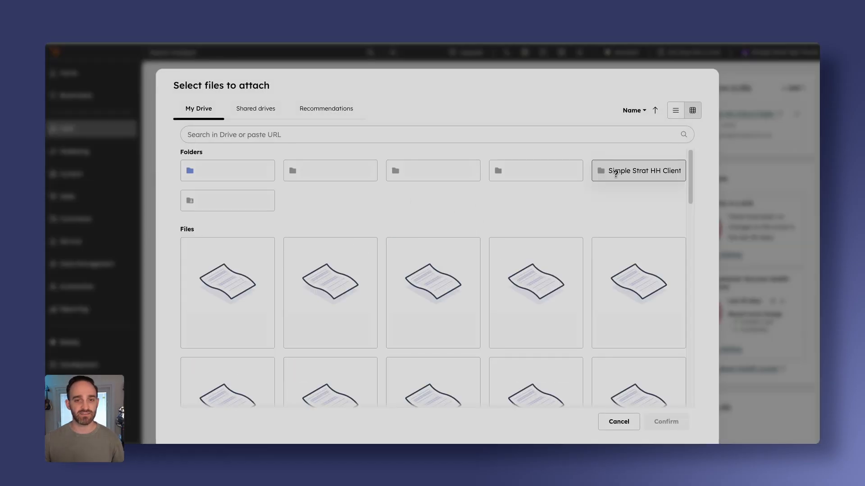
click(615, 173)
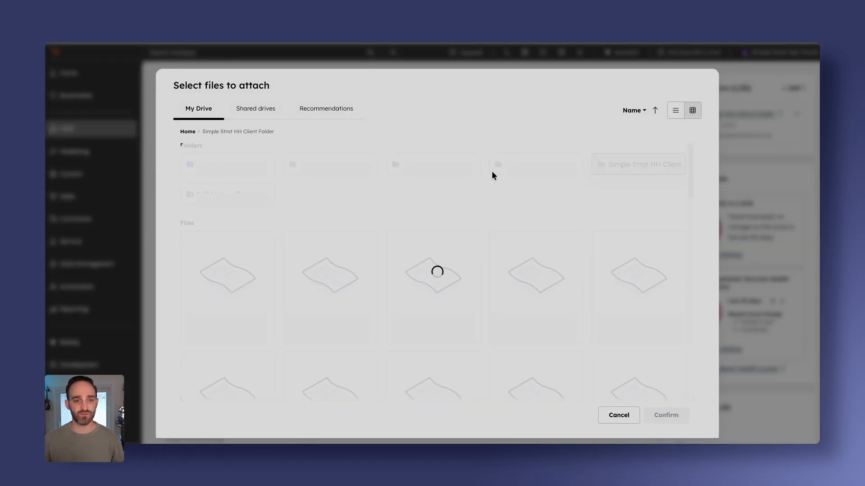
click(343, 170)
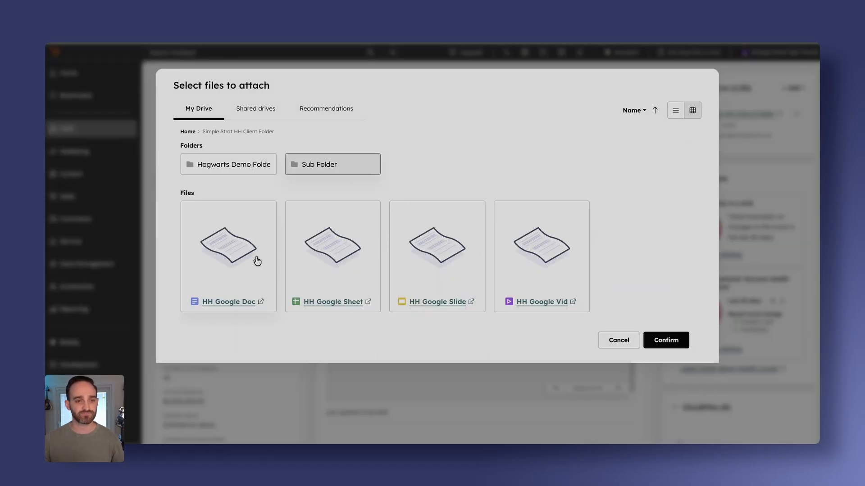
click(257, 261)
click(347, 257)
click(436, 259)
click(525, 263)
click(655, 342)
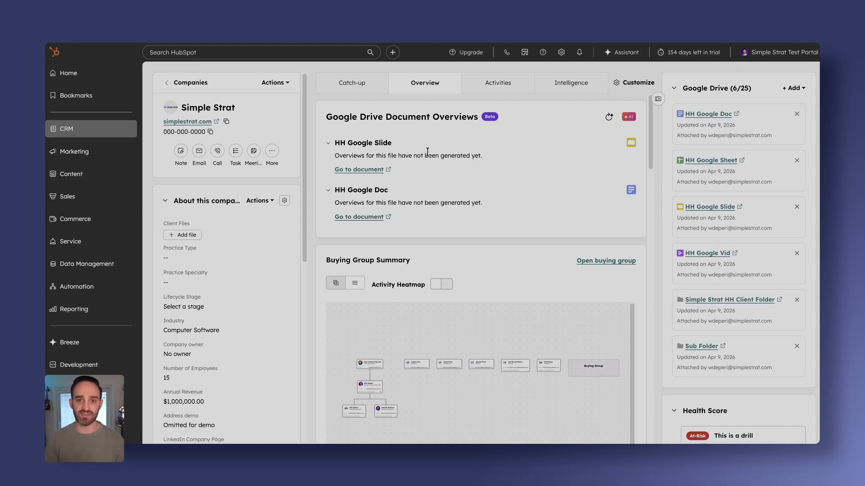
click(609, 118)
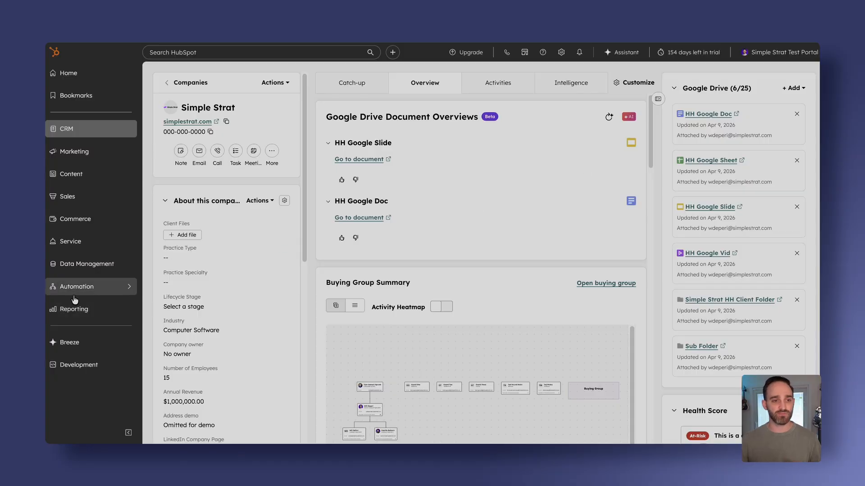
Create a new workflow that starts on met filter criteria and enrolls Company records.
mouse_move(78, 296)
click(181, 308)
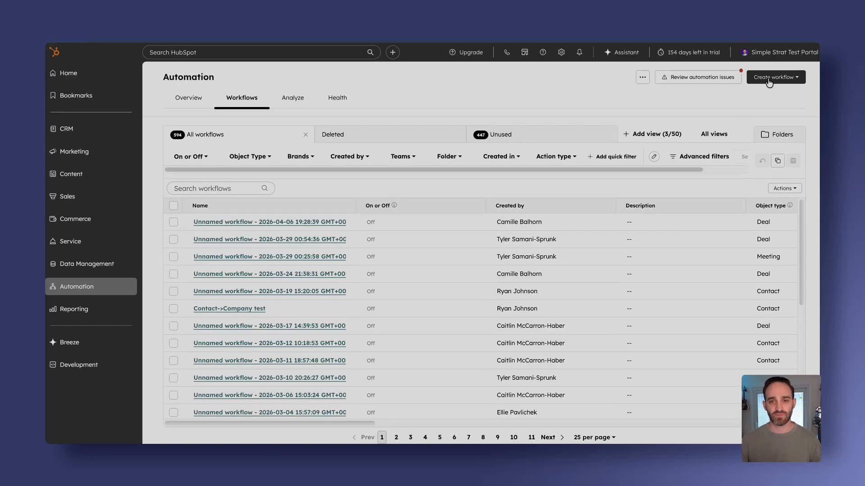
click(785, 77)
click(779, 98)
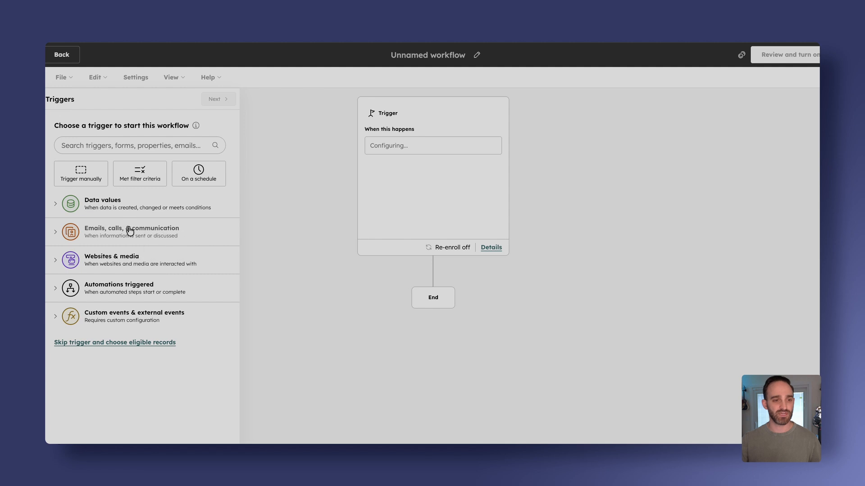
click(144, 178)
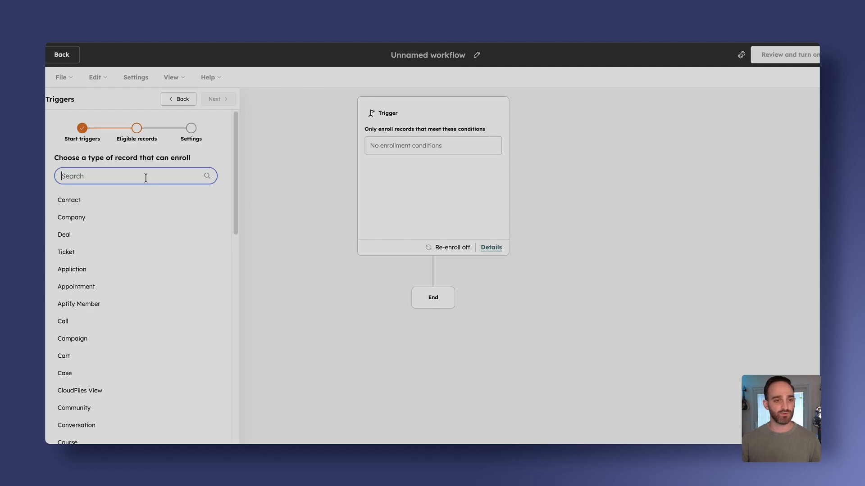
click(98, 222)
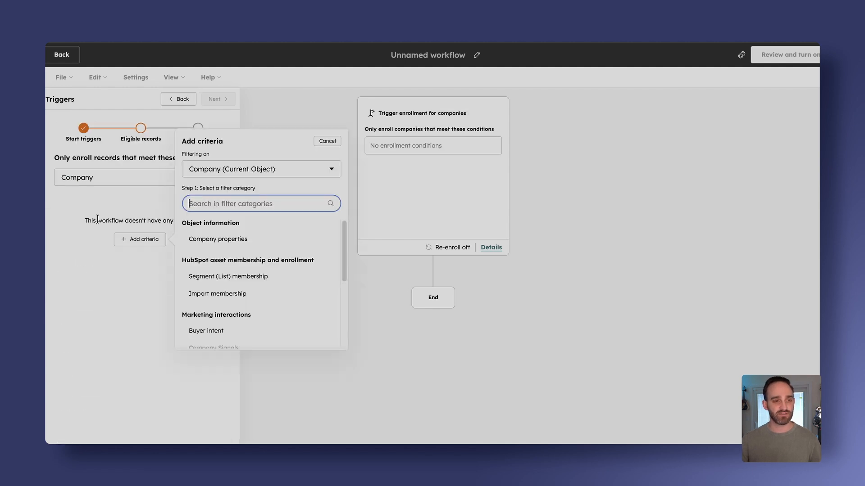
Add the enrollment condition Lifecycle Stage is any of Customer from the company properties, and save the trigger settings.
click(218, 239)
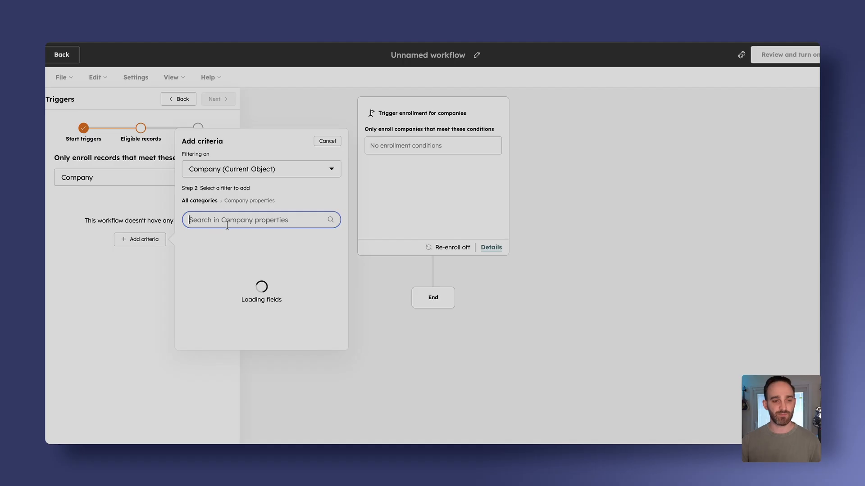
text(life)
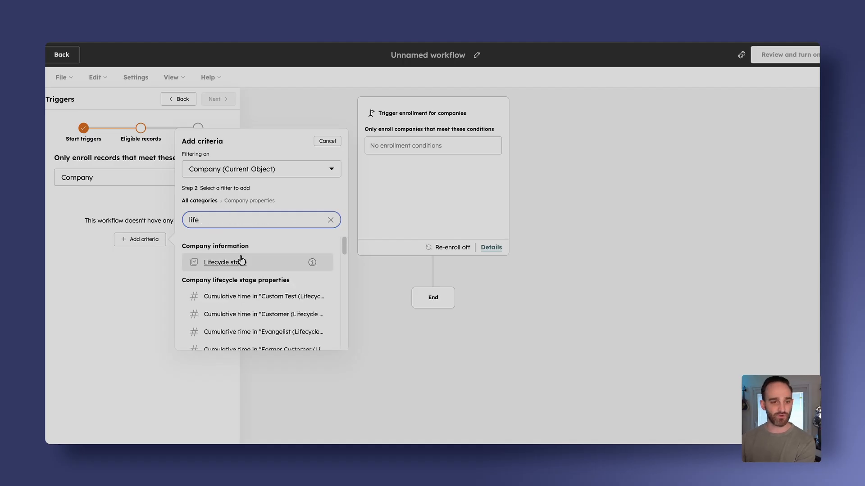
click(215, 259)
click(120, 291)
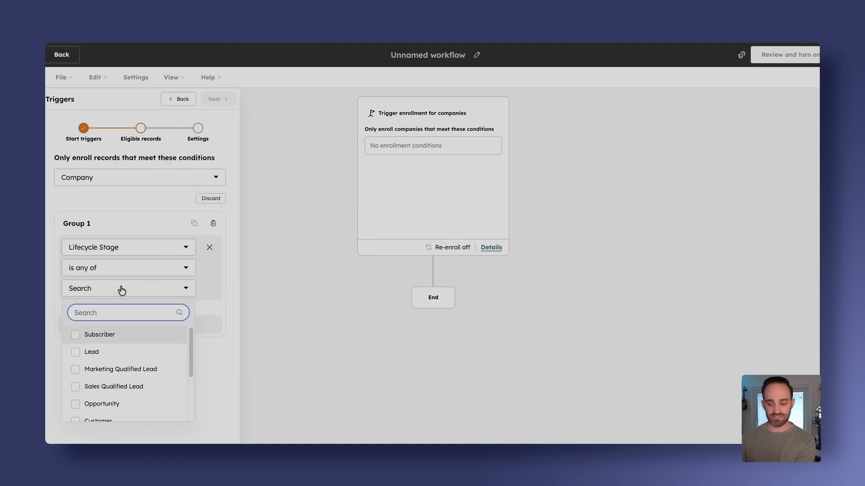
click(99, 334)
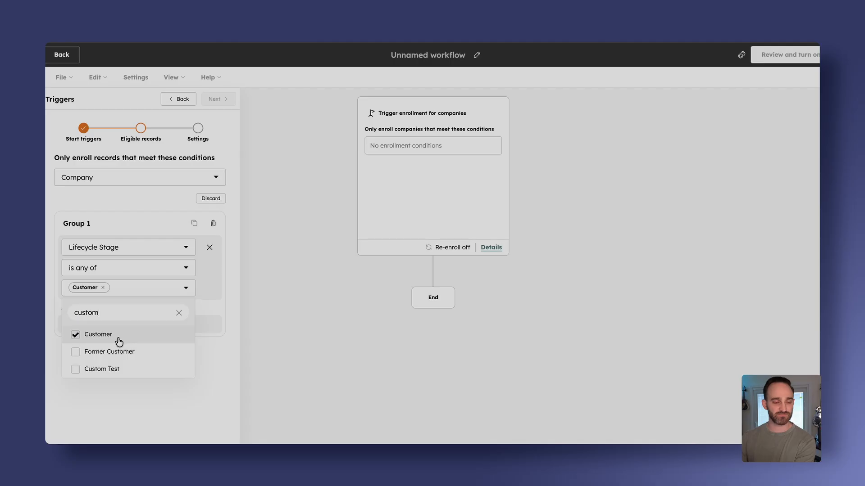
click(199, 405)
click(225, 100)
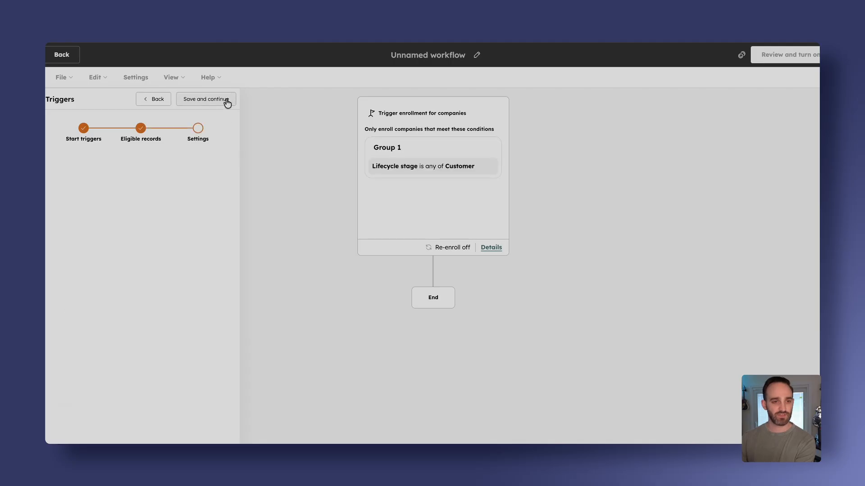
click(221, 101)
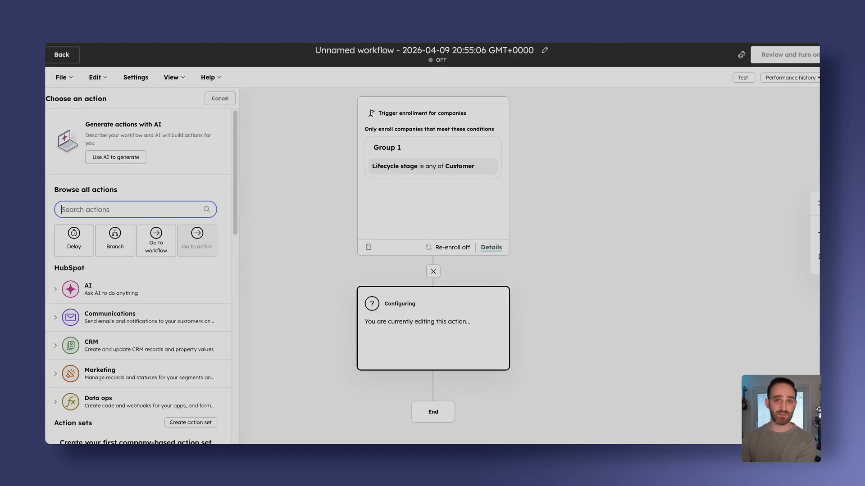
Add the Google Drive Create folder action to the workflow and choose the connected Google account.
text(drive)
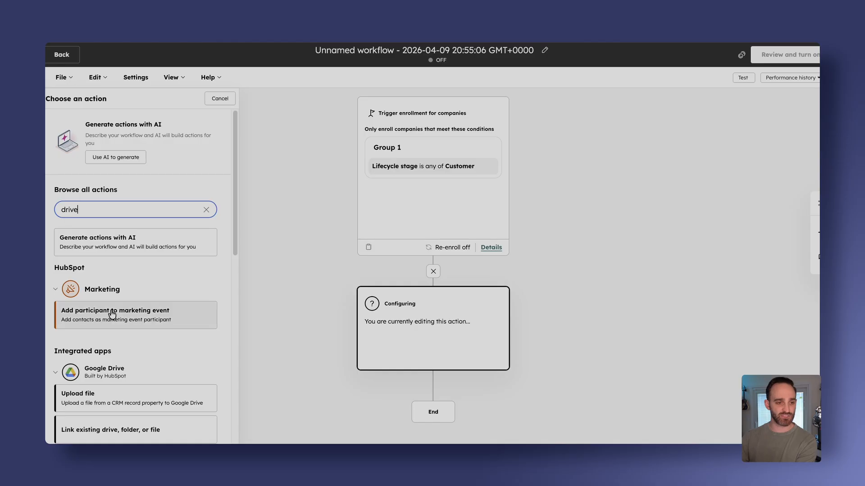
scroll(113, 312, down, 3)
click(136, 377)
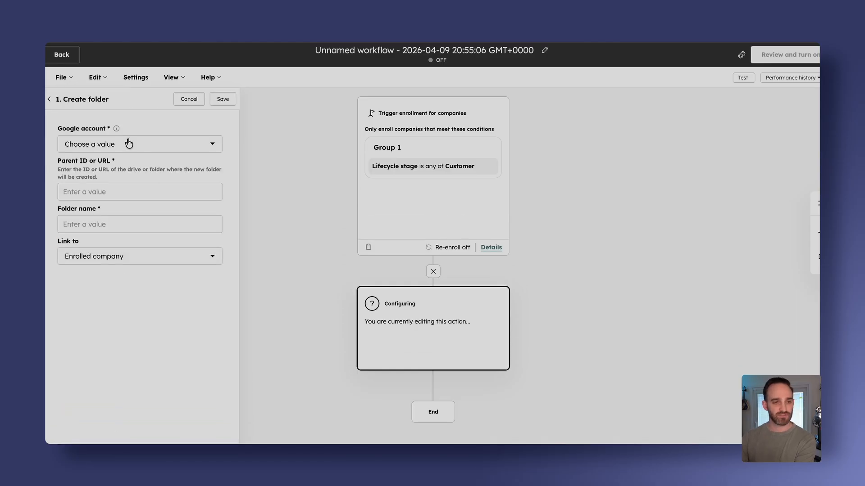
click(129, 144)
click(128, 164)
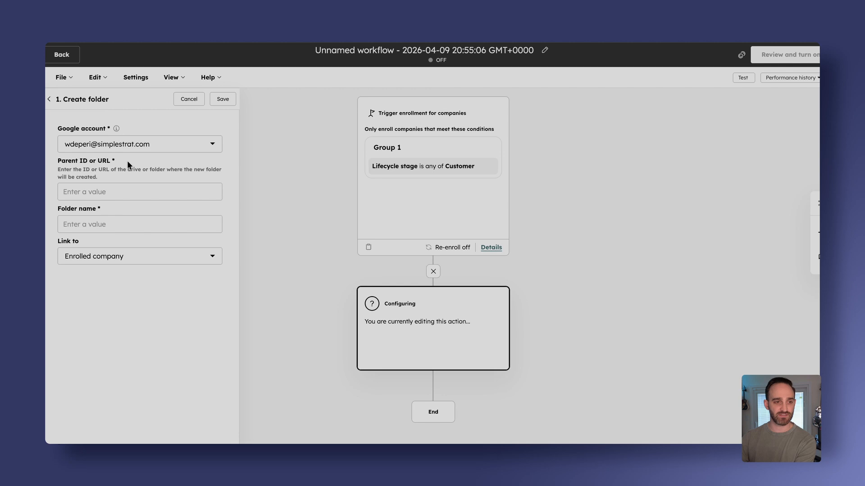
Set the new folder's name to the enrolled company's Company name data token.
click(135, 224)
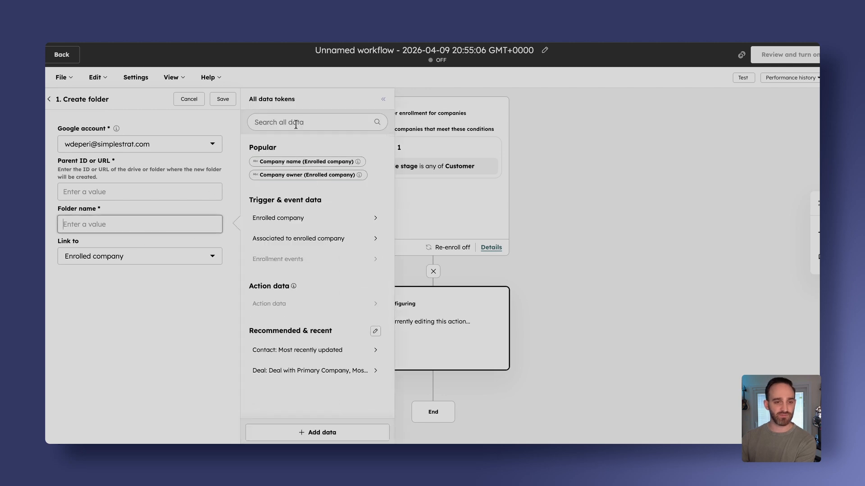
click(310, 219)
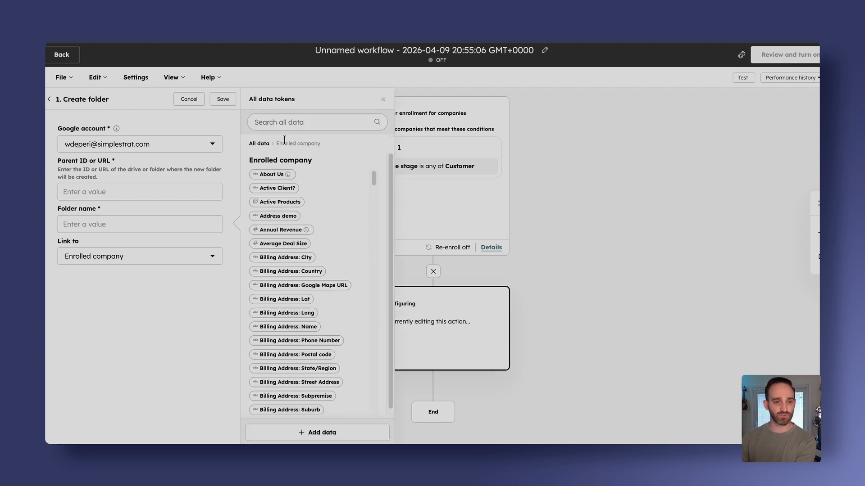
click(283, 122)
text(compan)
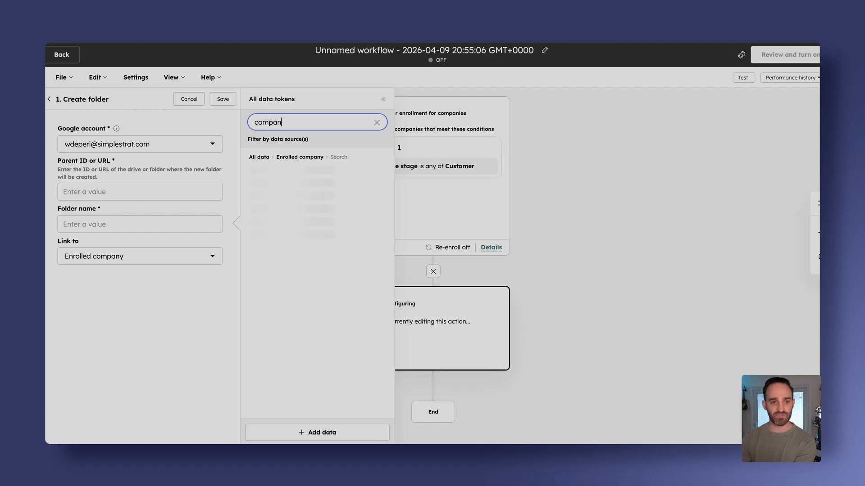
text(y name)
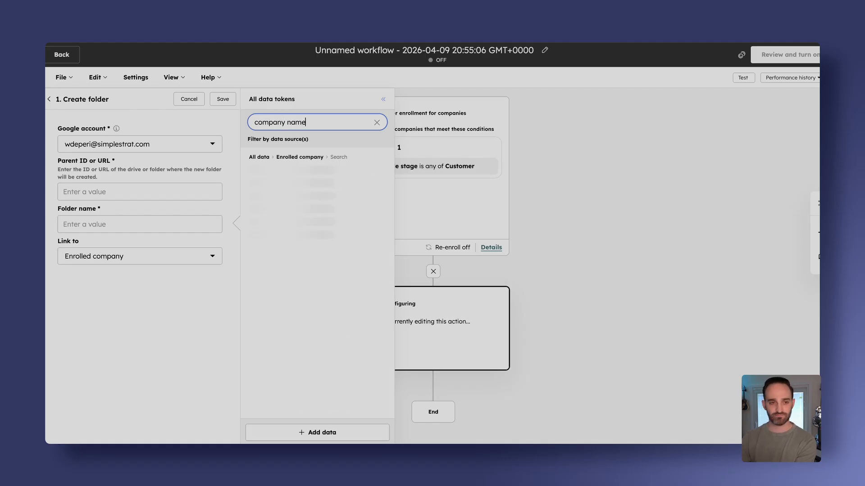
click(295, 185)
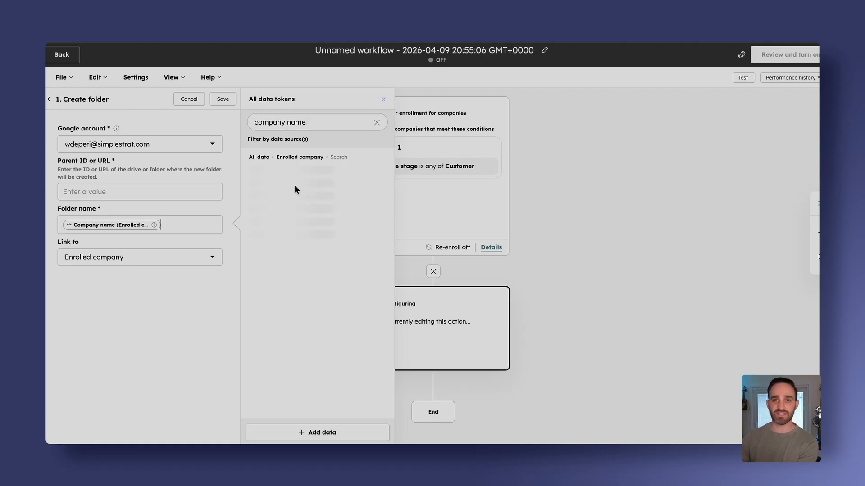
click(182, 305)
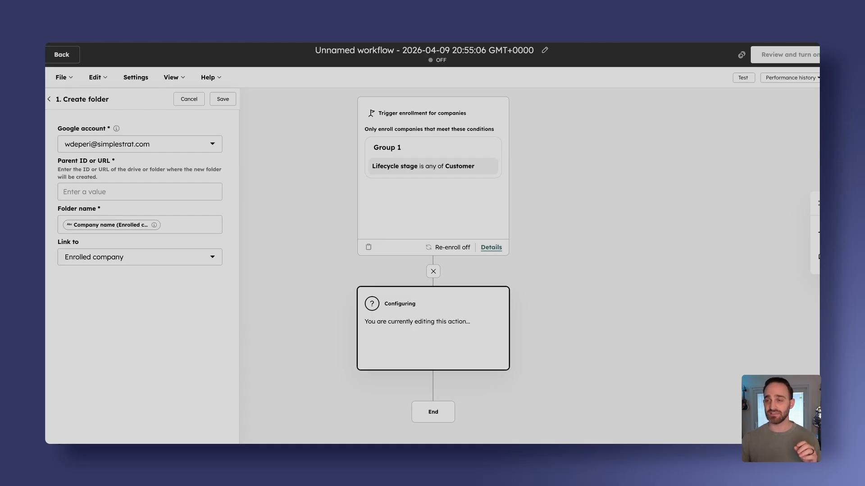
click(109, 191)
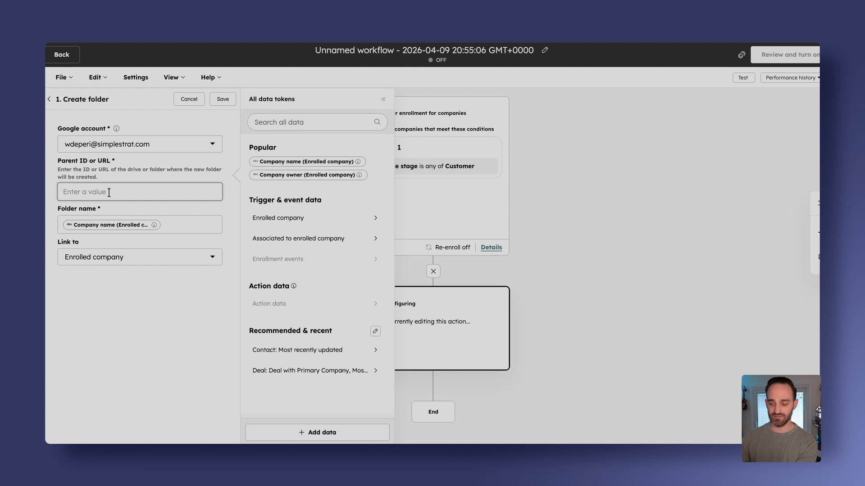
text(https://drive.google.com/drive/folders)
click(156, 303)
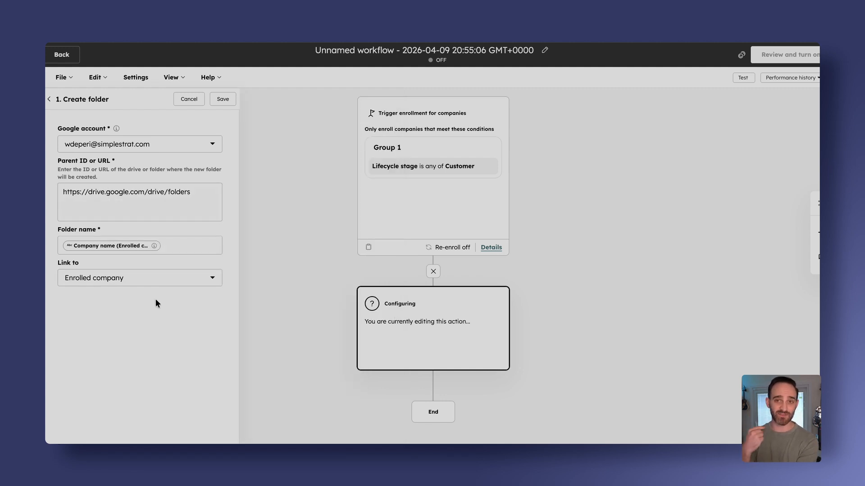
Save the Create folder action and rename the workflow as HubSpot -> Google Drive.
click(223, 100)
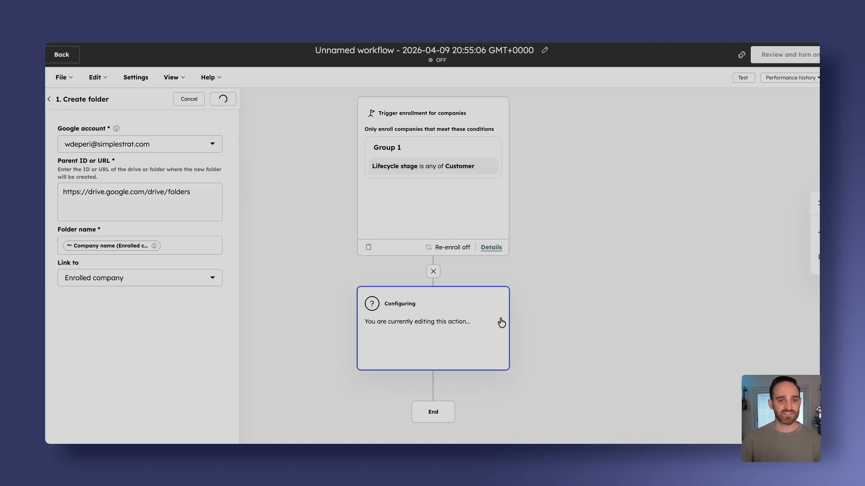
click(544, 50)
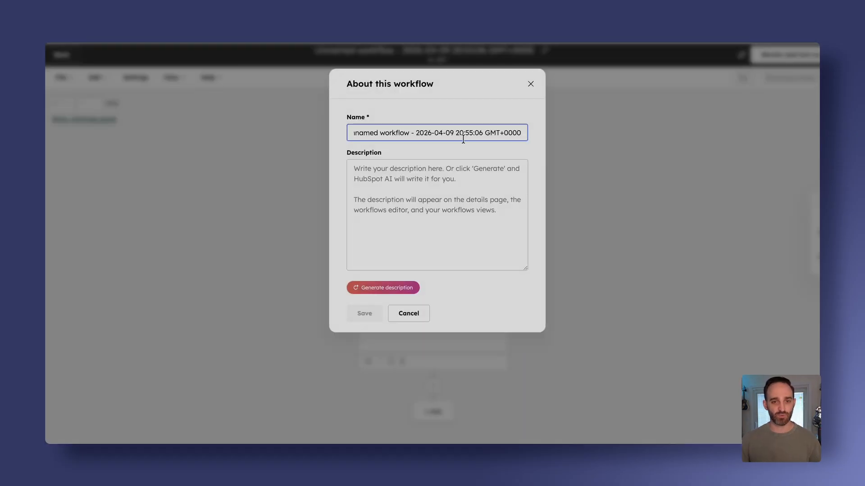
triple_click(463, 139)
text(HubSpot )
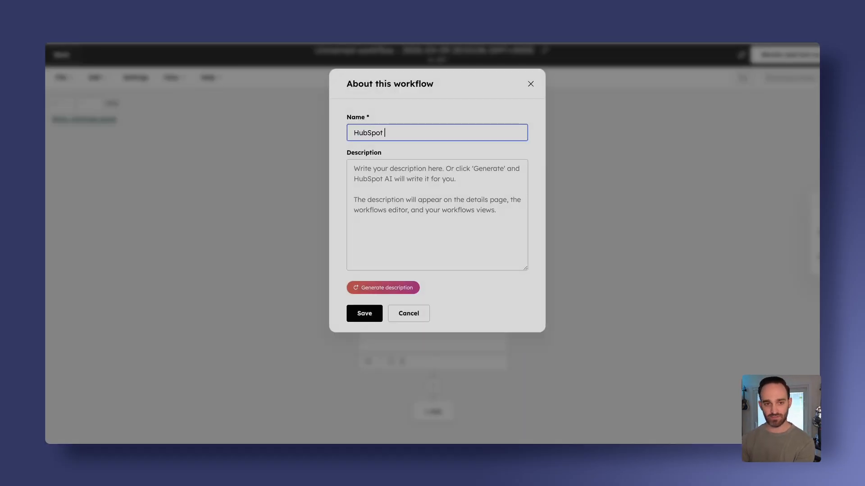
text(-> Google Dr)
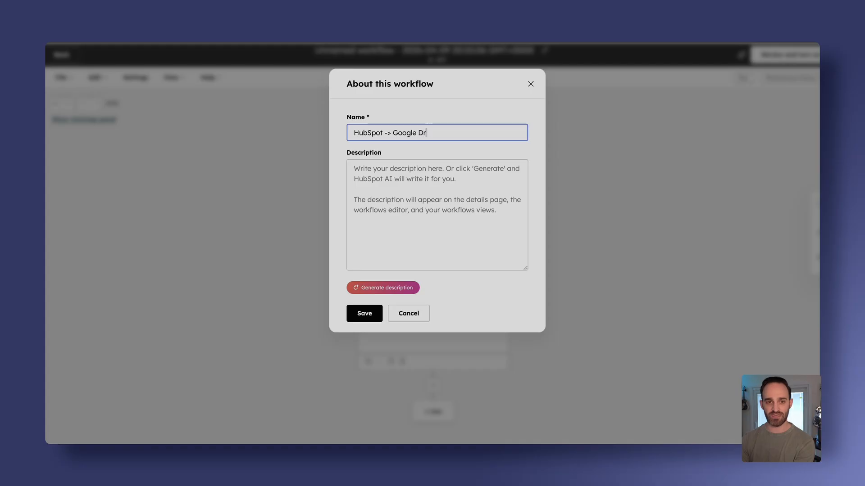
text(ive)
click(356, 316)
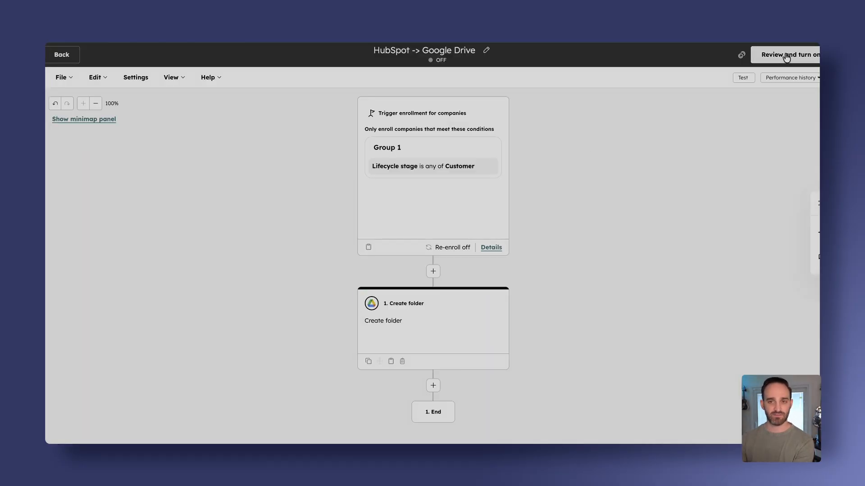
Review and turn on the workflow, enrolling only companies that meet the criteria after it is turned on.
click(782, 53)
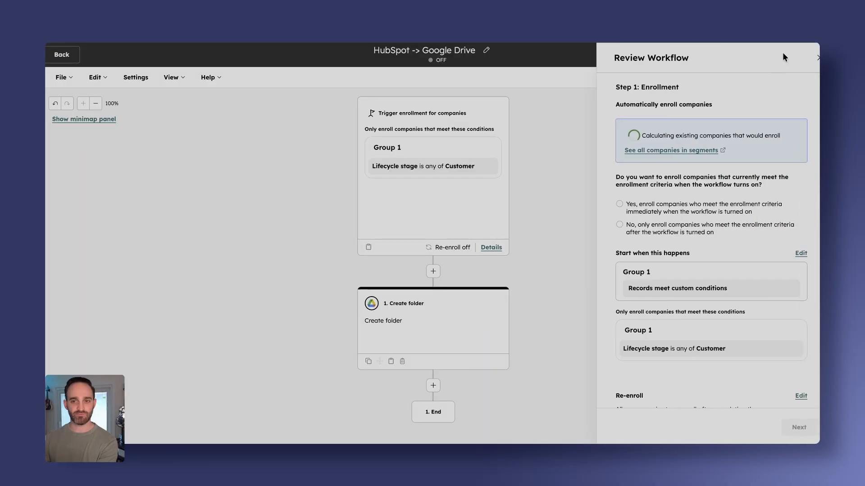
click(649, 237)
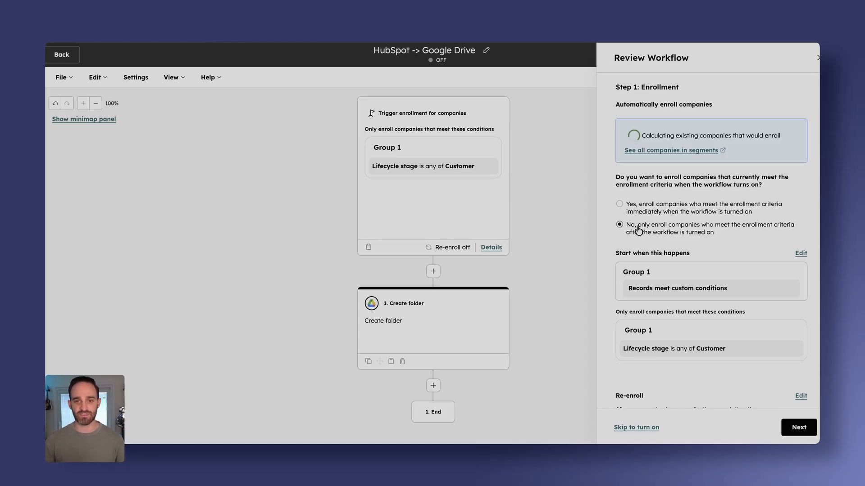
click(791, 428)
click(797, 427)
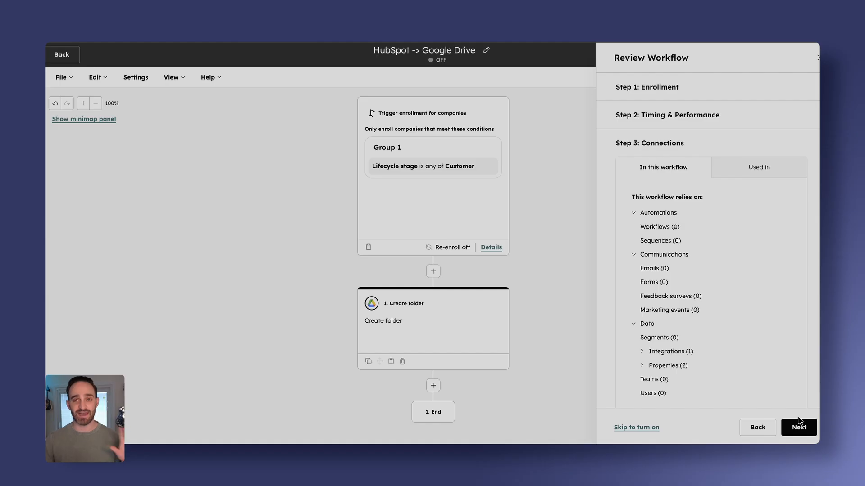
click(798, 427)
click(798, 427)
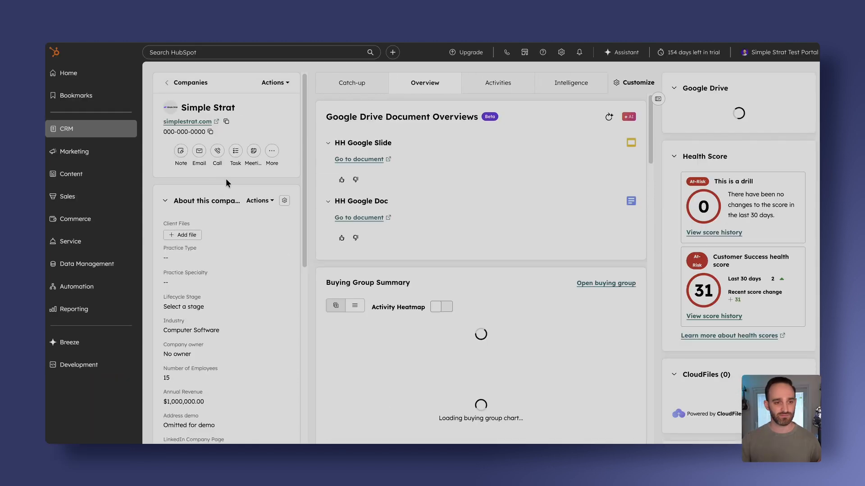
Set the Simple Strat company's Lifecycle Stage to Customer.
click(191, 307)
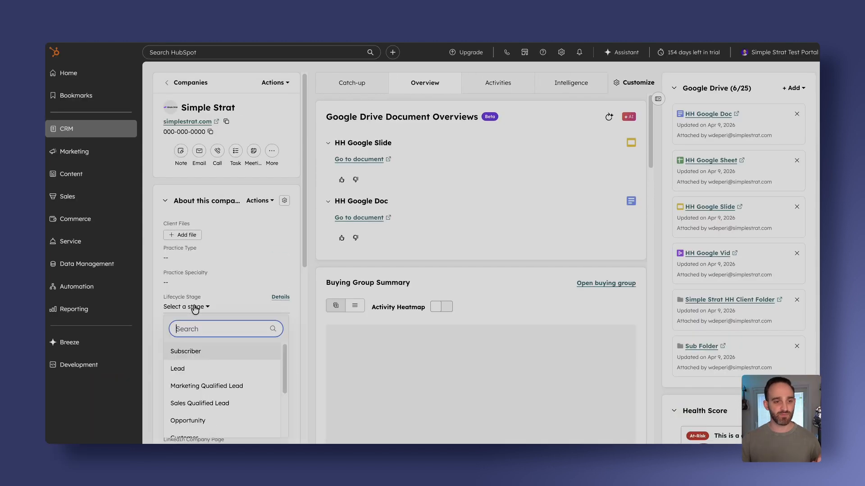
scroll(225, 406, down, 2)
click(215, 408)
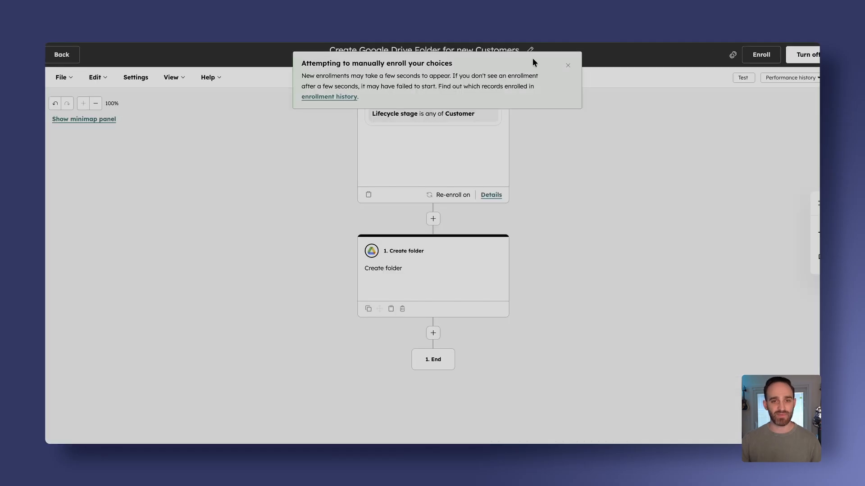
Open the HubSpot -> Google Drive workflow's performance details and check its action logs.
click(567, 66)
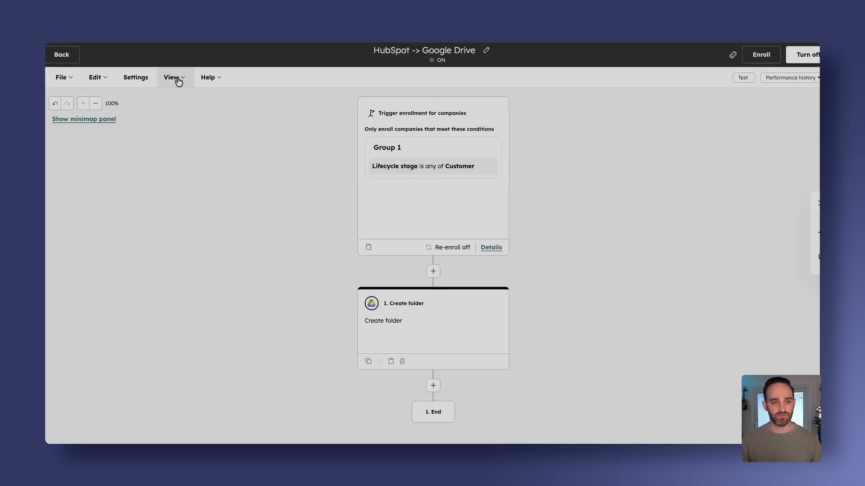
click(208, 77)
click(171, 77)
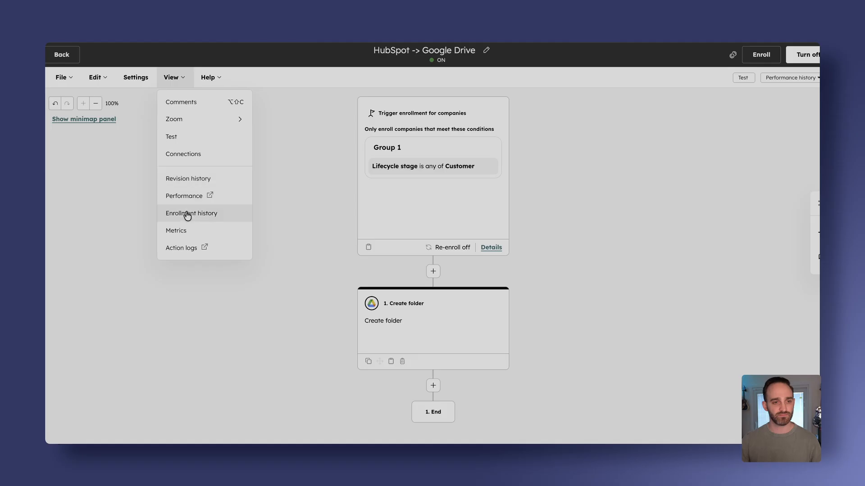
click(185, 195)
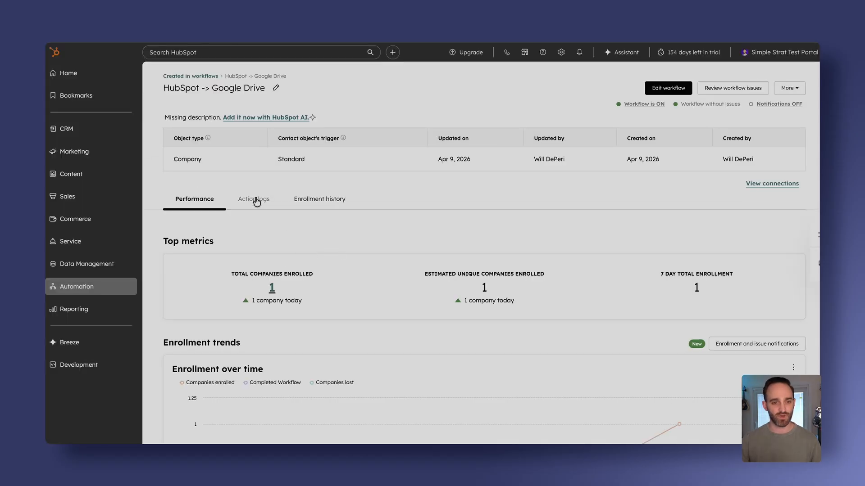
click(256, 199)
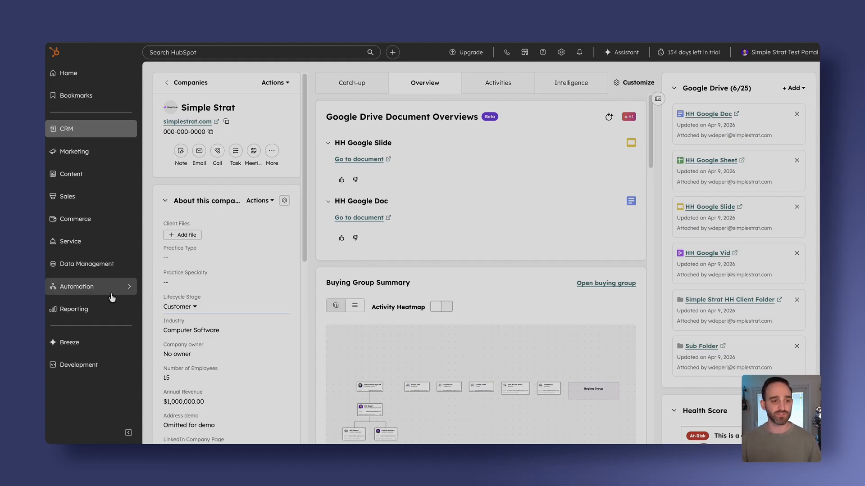
Open the Workflows page in a separate browser tab and create a new workflow from scratch.
mouse_move(108, 291)
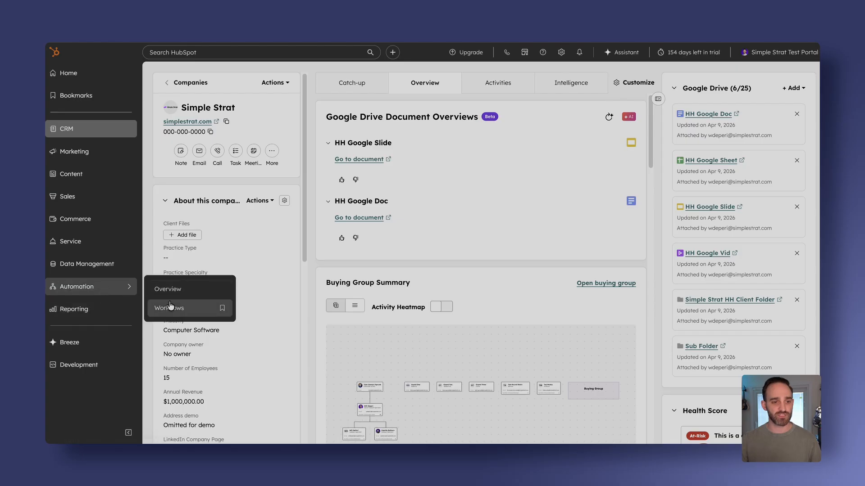
right_click(170, 308)
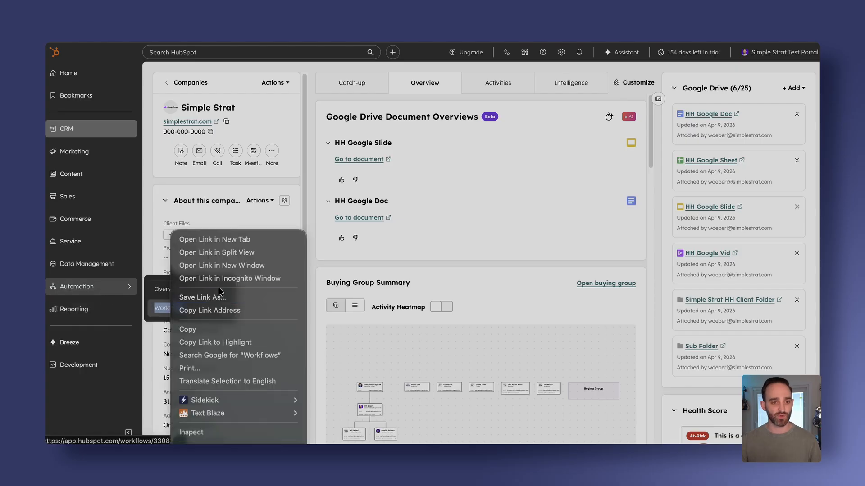
click(231, 236)
key(ctrl+Tab)
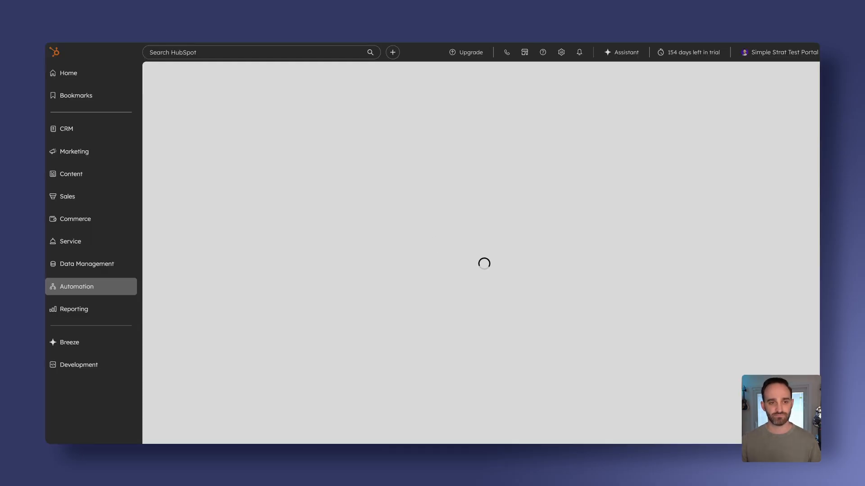
click(782, 78)
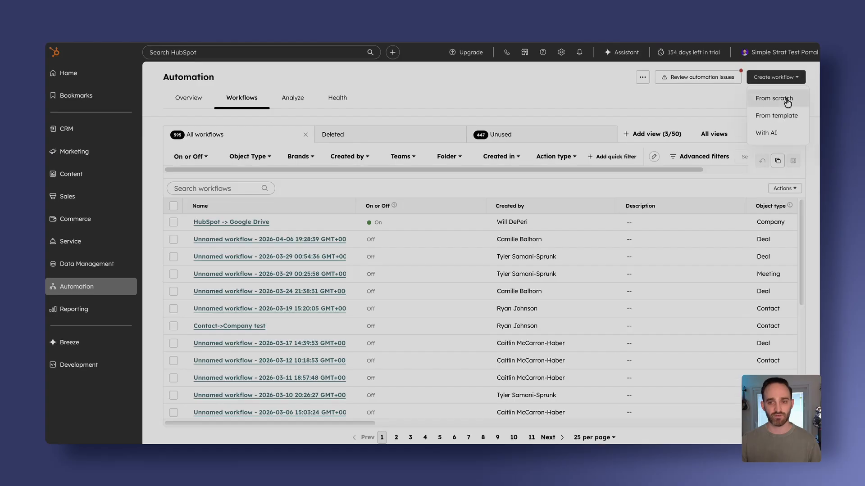
click(790, 97)
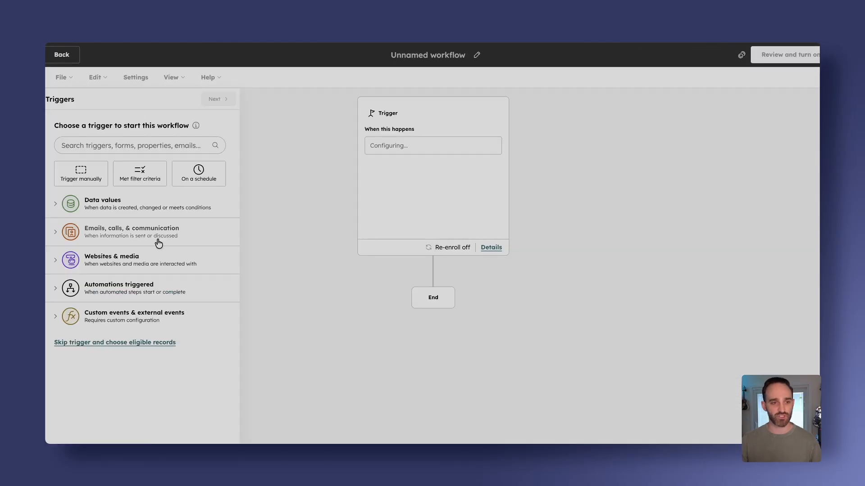
Start a company workflow triggered by met filter criteria and add the Client Files company property as the criterion.
click(139, 174)
click(102, 220)
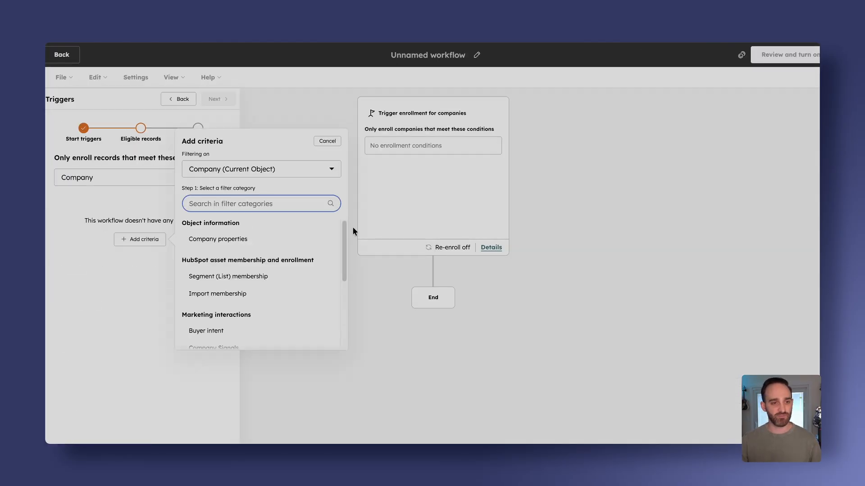
click(259, 238)
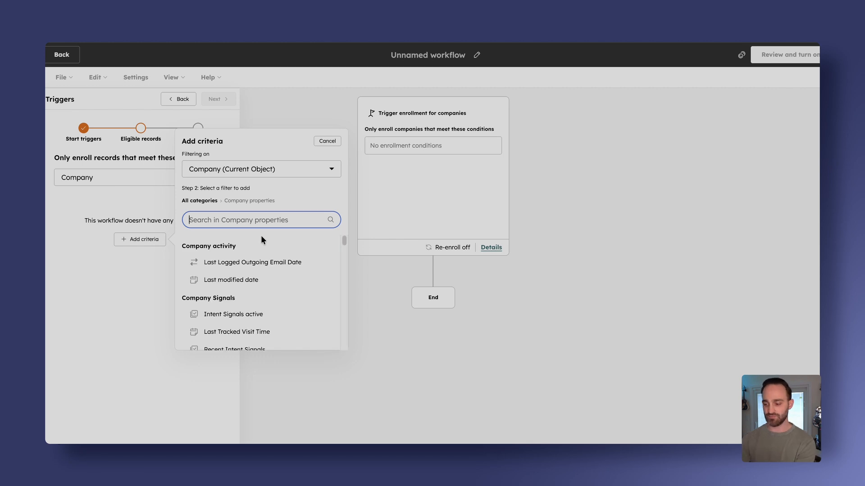
text(client)
click(252, 260)
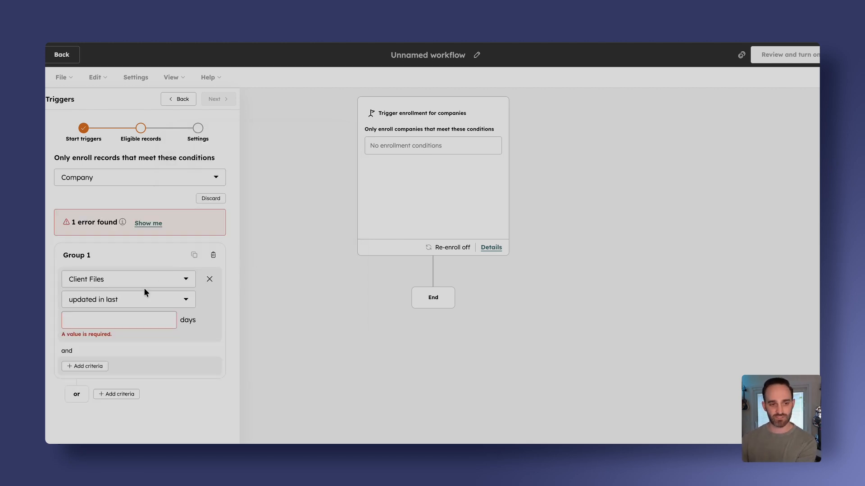
Set the Client Files condition to is known, turn on re-enrollment, and save the trigger settings.
click(144, 299)
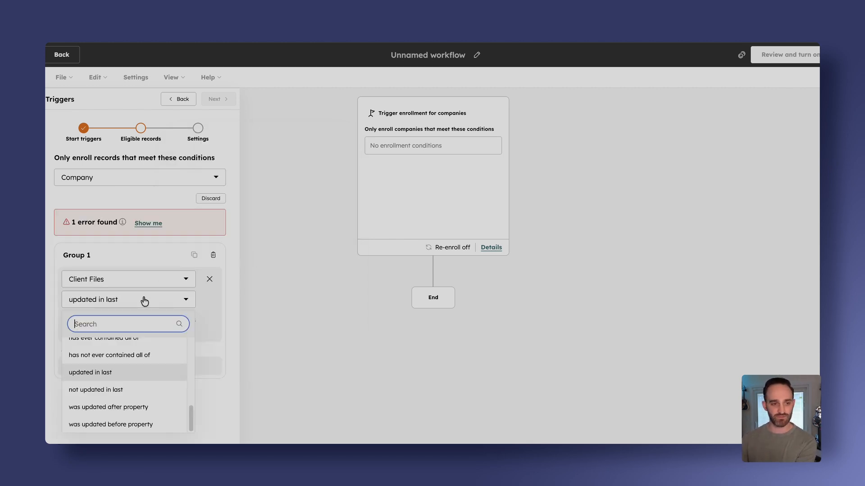
text(known)
click(87, 347)
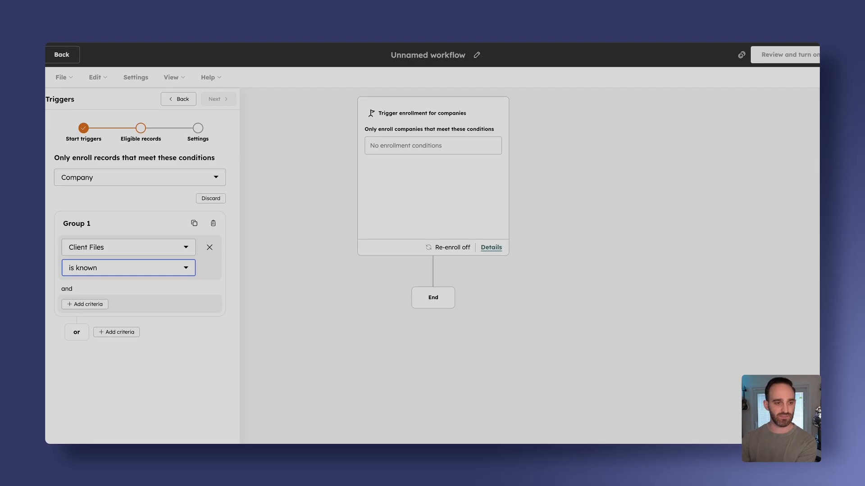
click(231, 345)
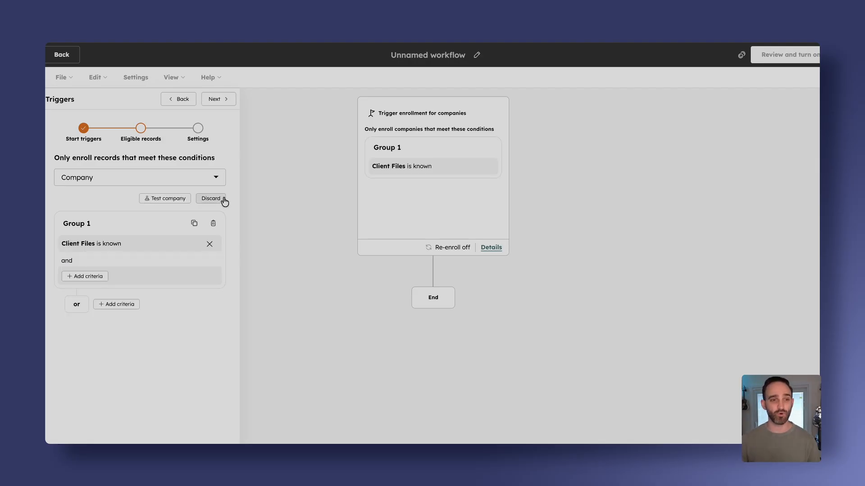
click(223, 107)
click(213, 178)
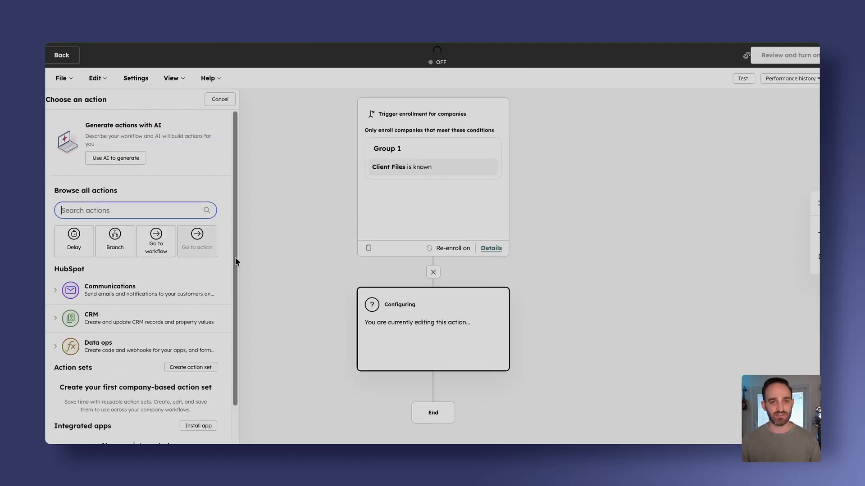
Add the Google Drive Upload file action to the workflow and choose the connected Google account.
scroll(184, 335, down, 2)
scroll(184, 335, down, 4)
scroll(178, 343, up, 6)
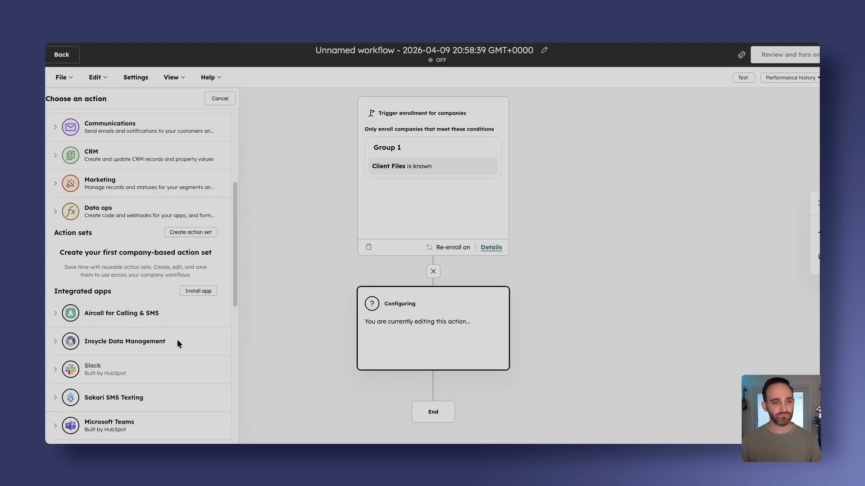
text(drive)
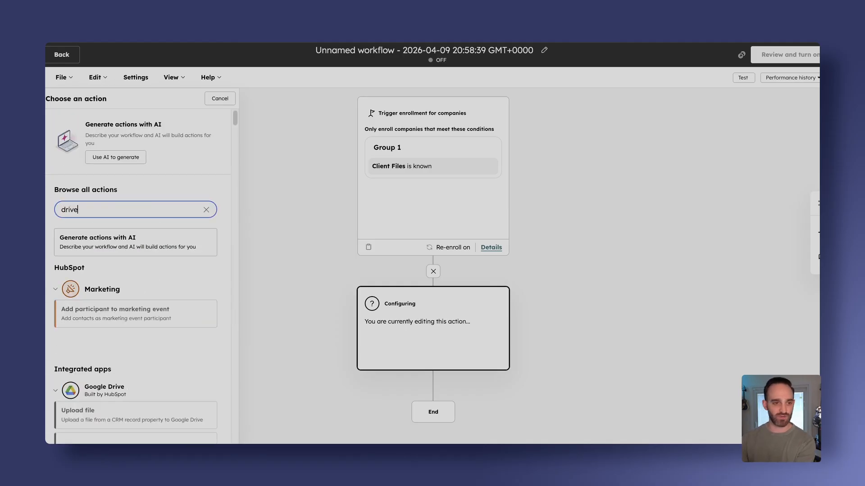
scroll(139, 395, down, 3)
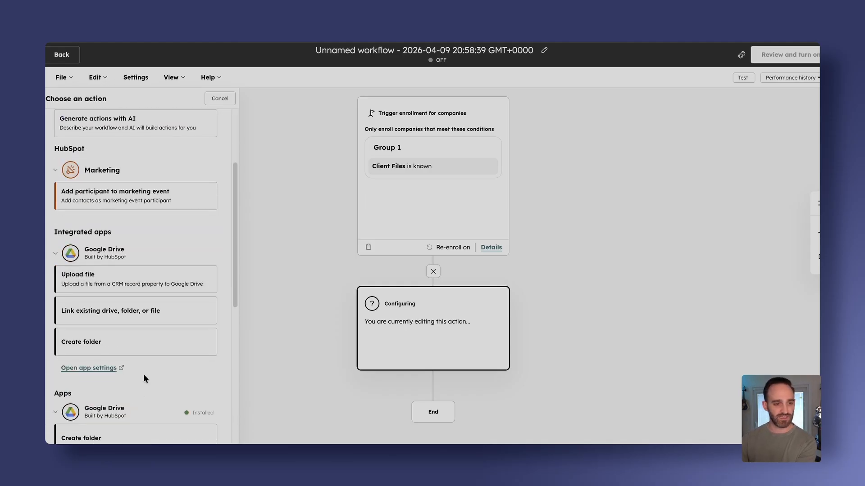
click(164, 286)
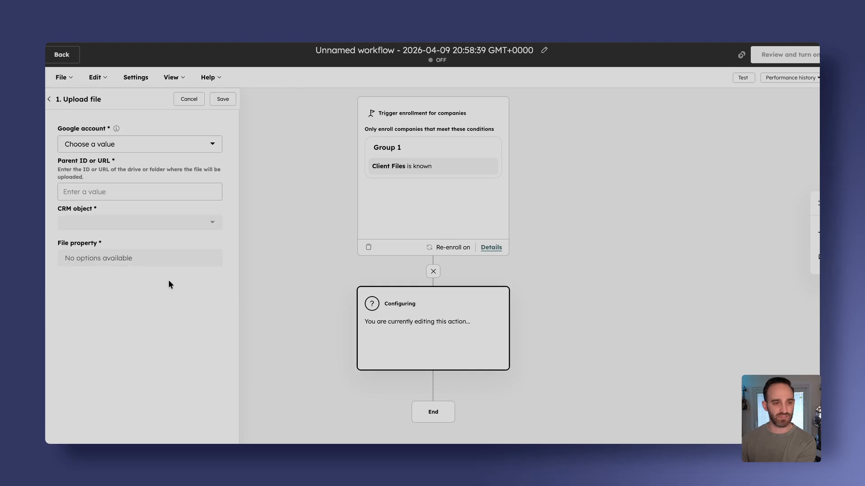
click(178, 151)
click(136, 163)
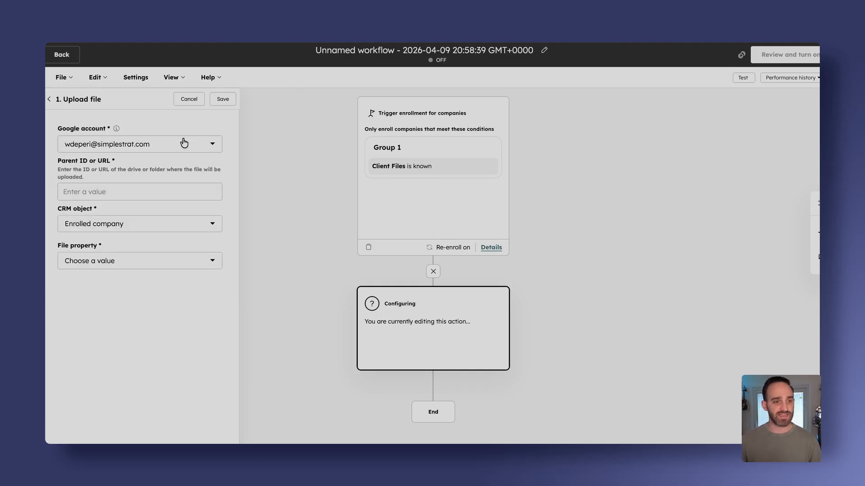
Use the enrolled company's Google Drive Link token as the upload's parent folder, choose the file property, and save the action.
click(96, 192)
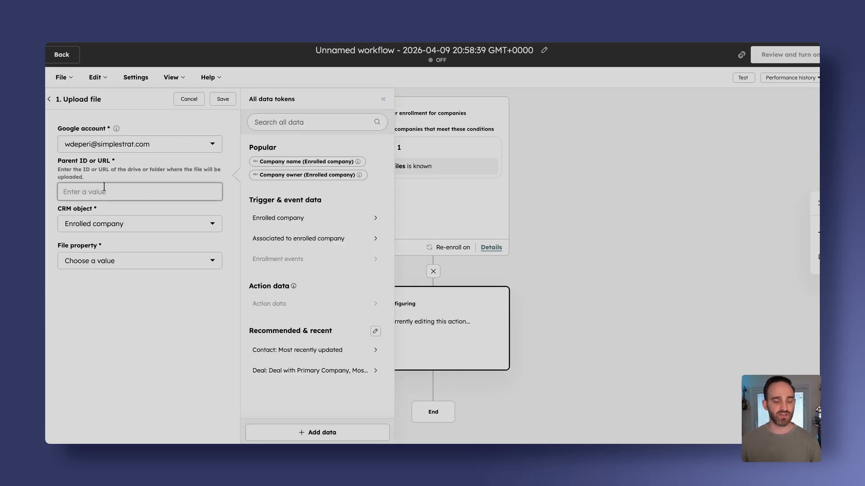
click(297, 122)
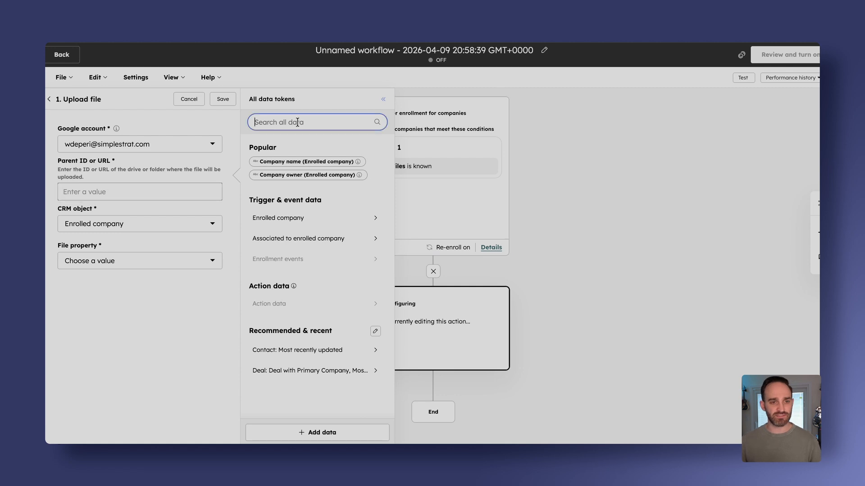
text(google)
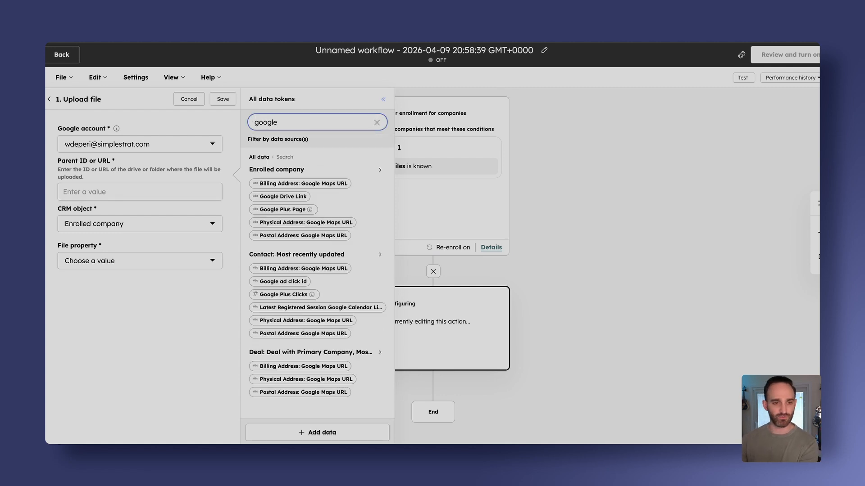
click(297, 197)
click(141, 319)
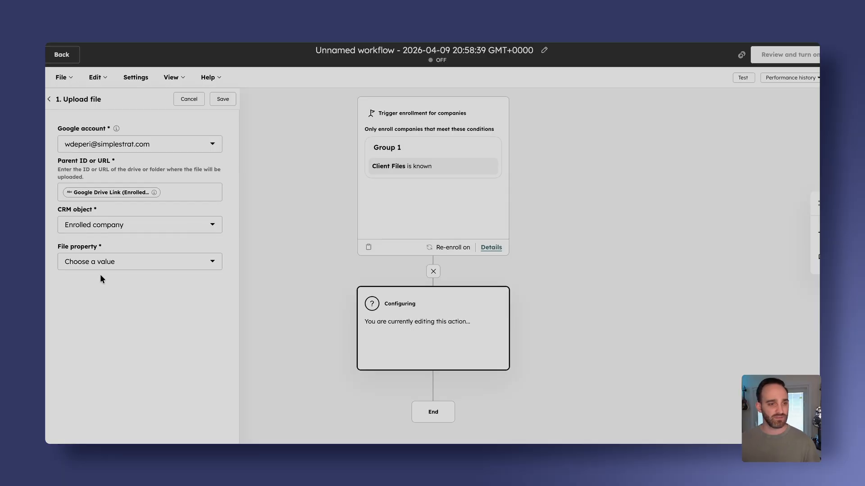
click(108, 263)
click(110, 286)
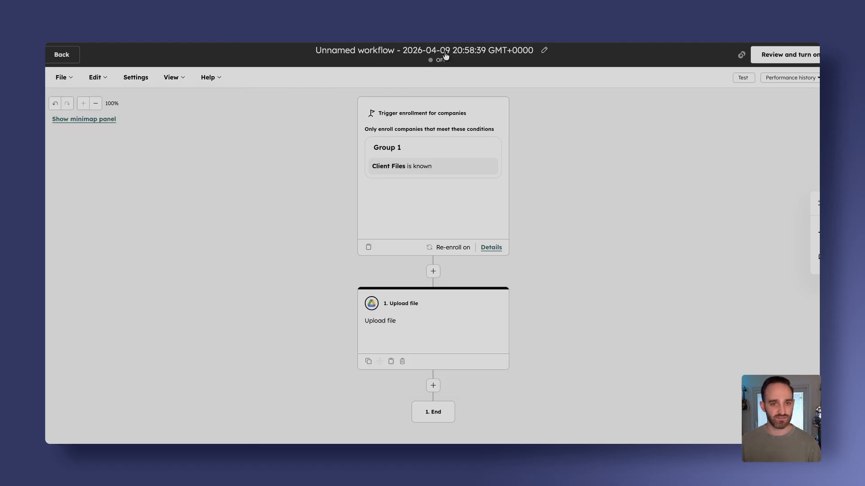
Rename the workflow as "Files -> Google Drive".
click(446, 53)
triple_click(468, 129)
text(Fi)
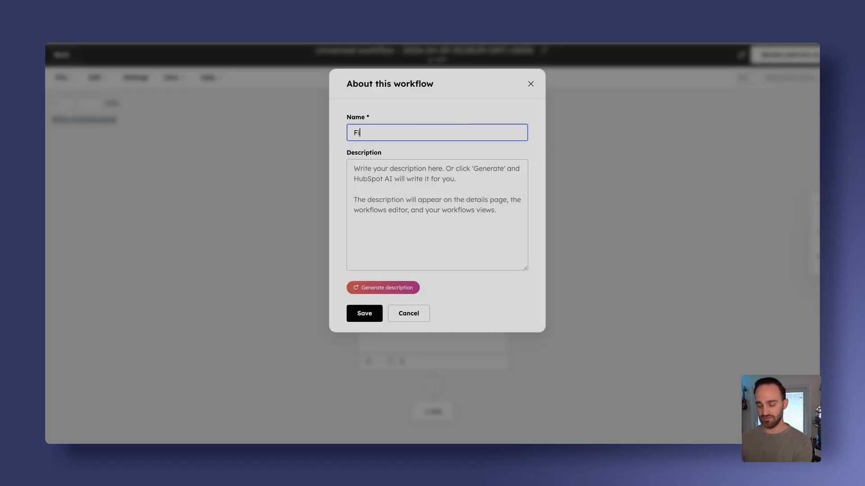
text(les -> Google Drive)
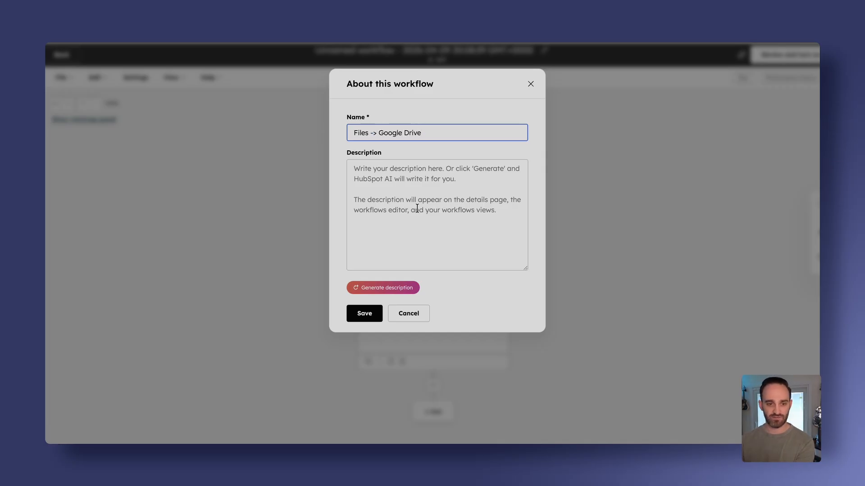
click(364, 314)
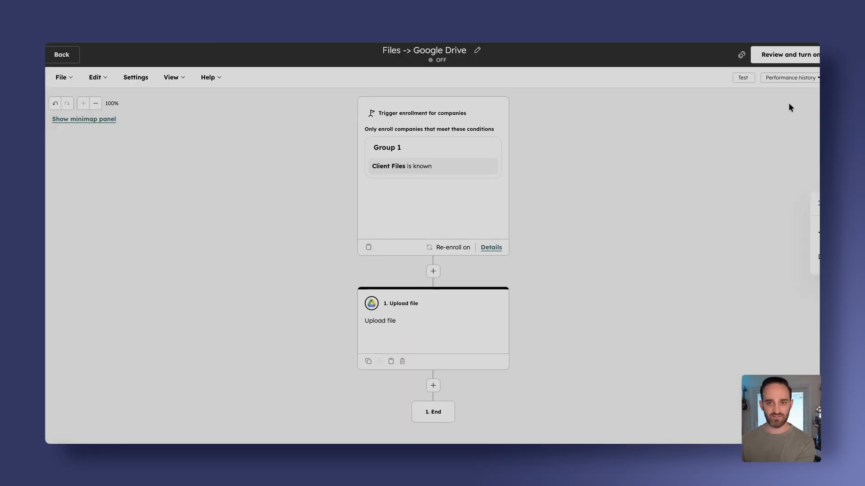
Review and turn on the workflow, enrolling only companies that meet the criteria after activation.
click(793, 55)
click(673, 233)
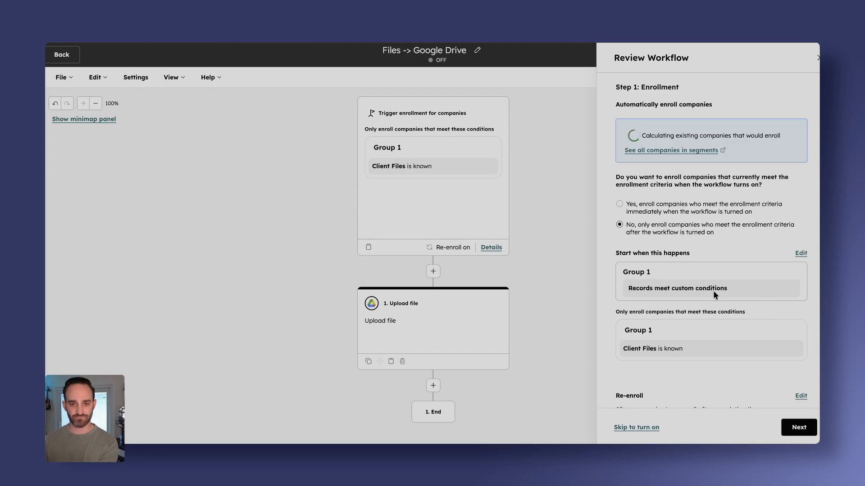
click(799, 428)
click(799, 427)
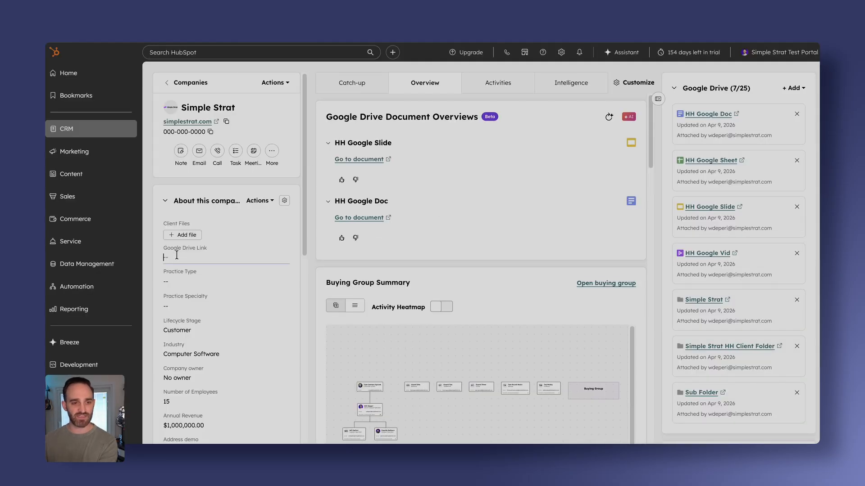
On the Simple Strat company record, fill Google Drive Link with the folder URL and add Simple Strat Client Sheet.xlsx to Client Files.
click(177, 256)
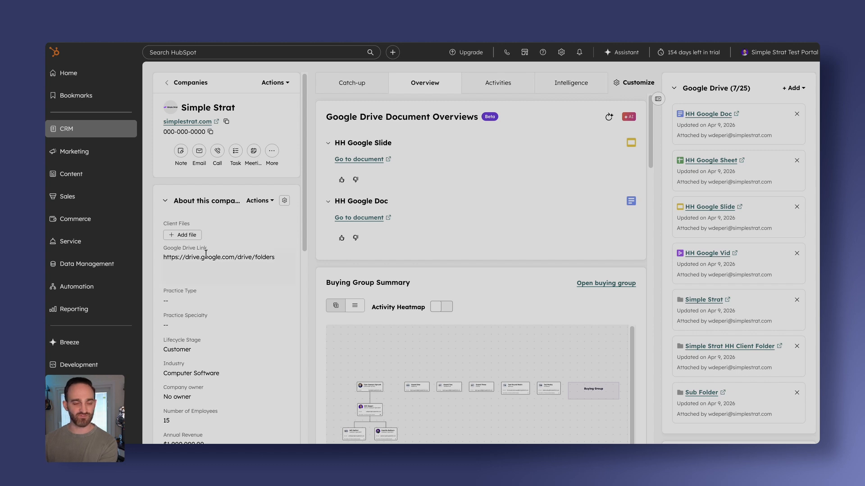
click(185, 235)
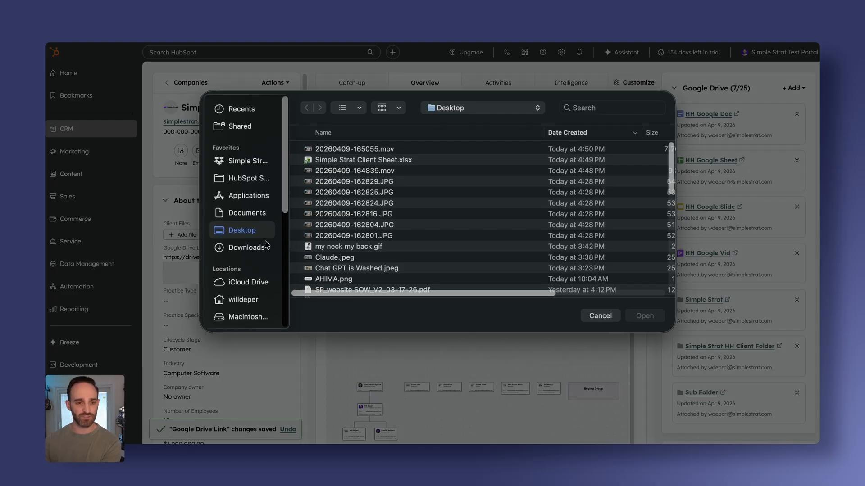
click(363, 160)
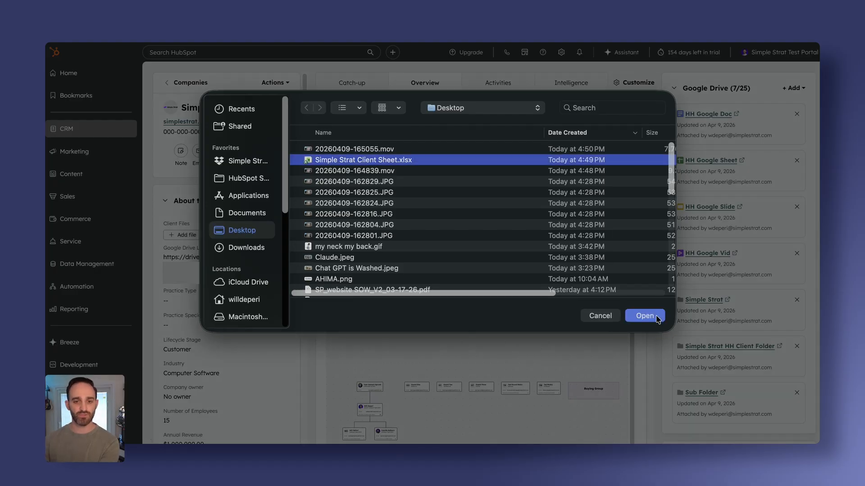
click(656, 319)
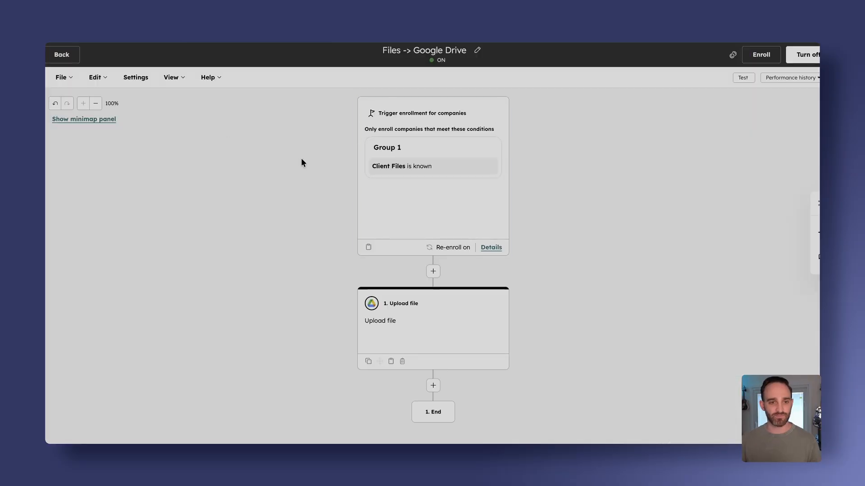
Check the Files -> Google Drive workflow's performance and action logs, and open the Simple Strat client folder in Google Drive.
click(172, 86)
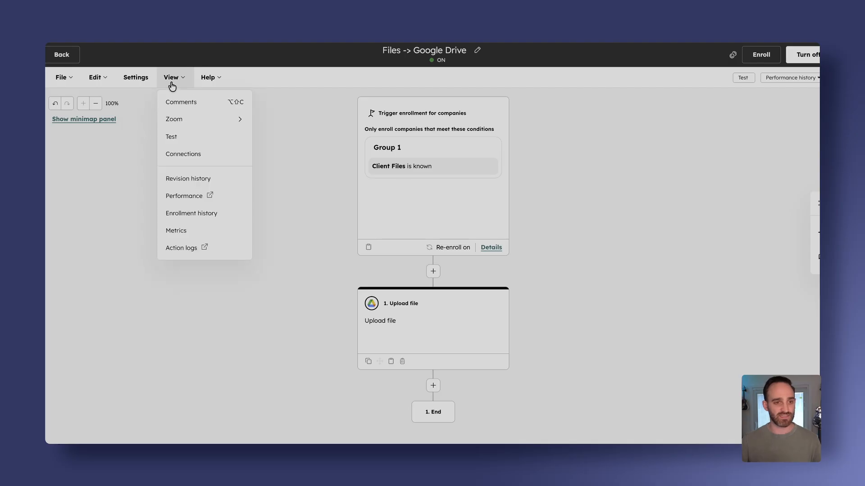
click(200, 201)
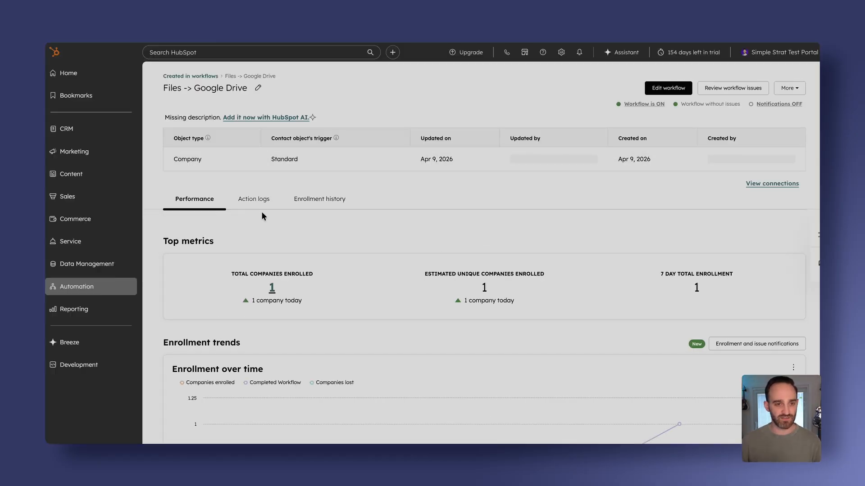
click(254, 201)
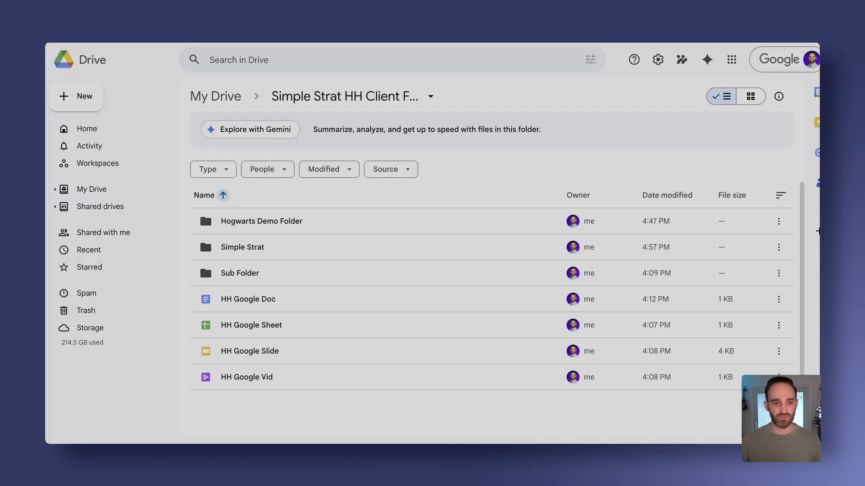
double_click(331, 249)
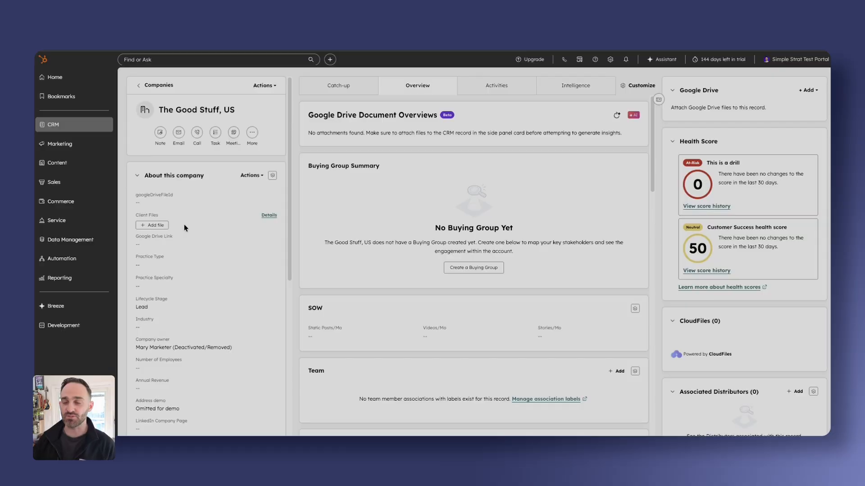
Copy the company name from the header of The Good Stuff, US record.
triple_click(217, 110)
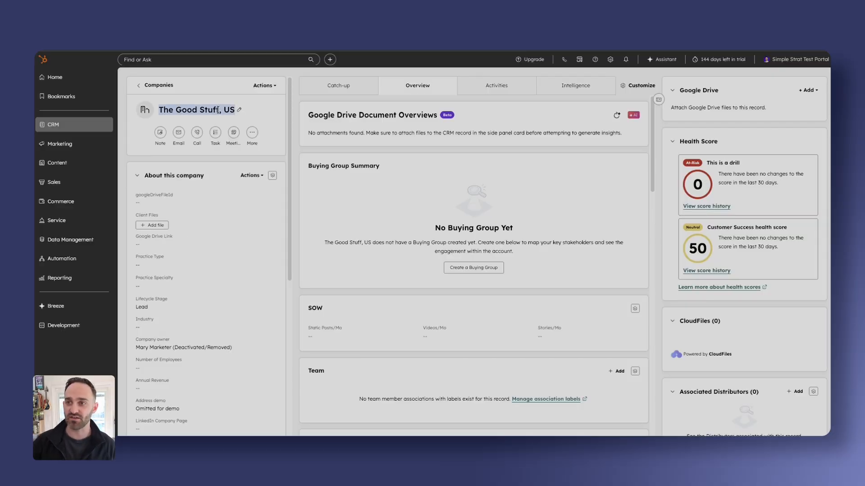
right_click(216, 108)
click(241, 128)
click(284, 107)
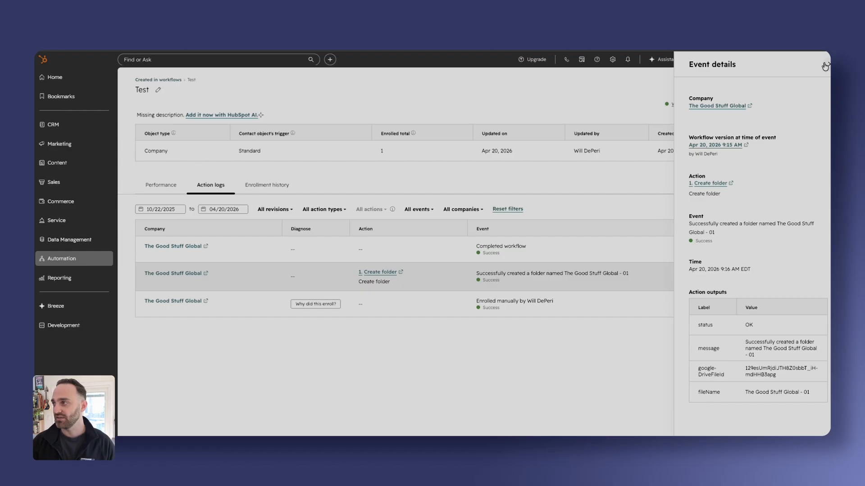
Examine the Create folder event's details in the Test workflow's action logs, focusing on the googleDriveFileId output.
click(827, 66)
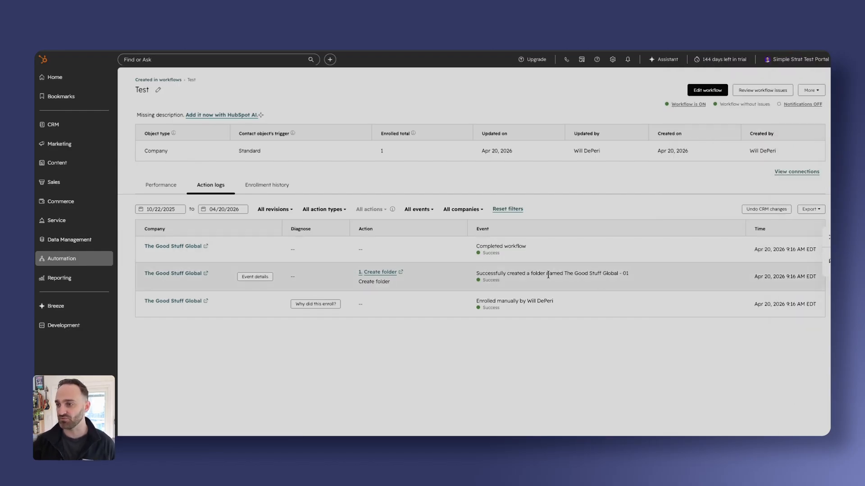
click(252, 277)
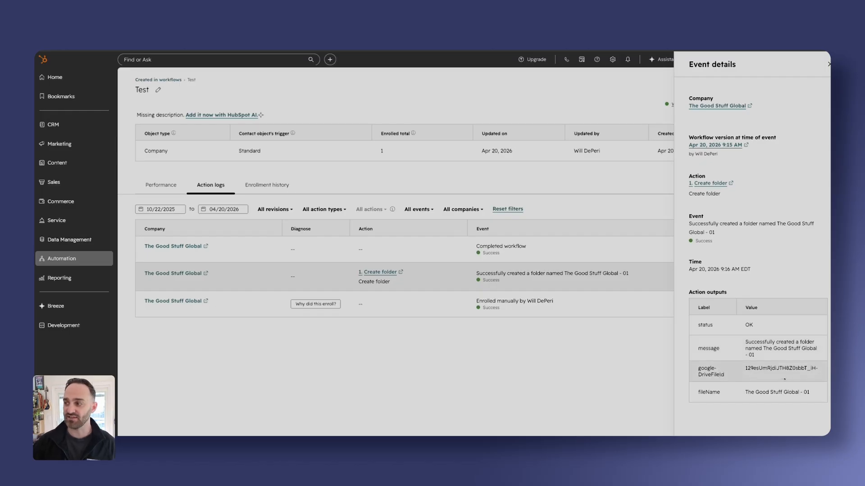
drag(776, 380, 743, 369)
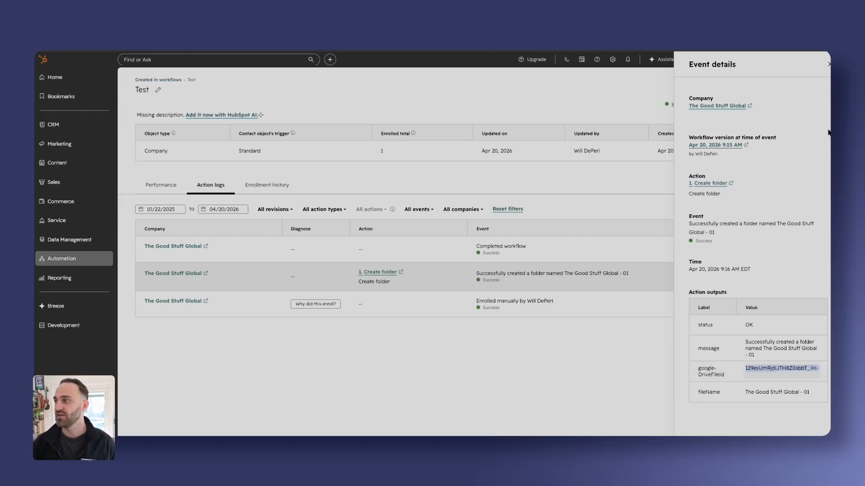
click(828, 64)
Open the Test workflow for editing and add an Edit record action after the Create folder action.
click(701, 90)
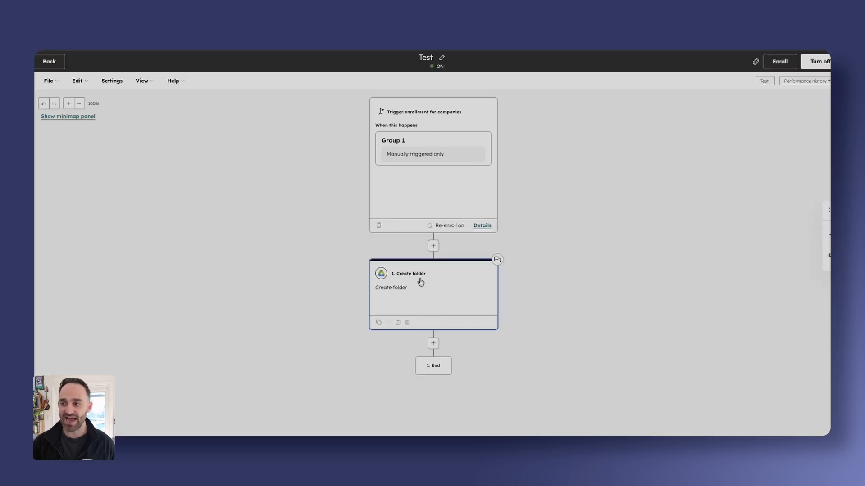
click(430, 346)
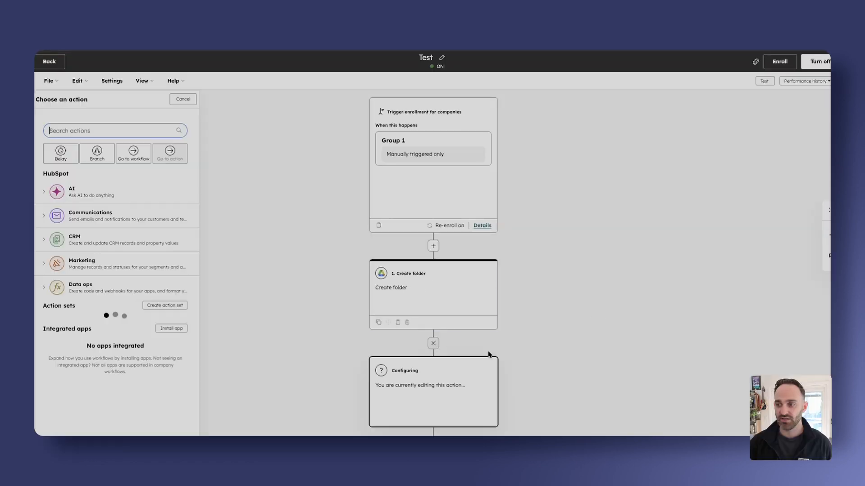
click(121, 178)
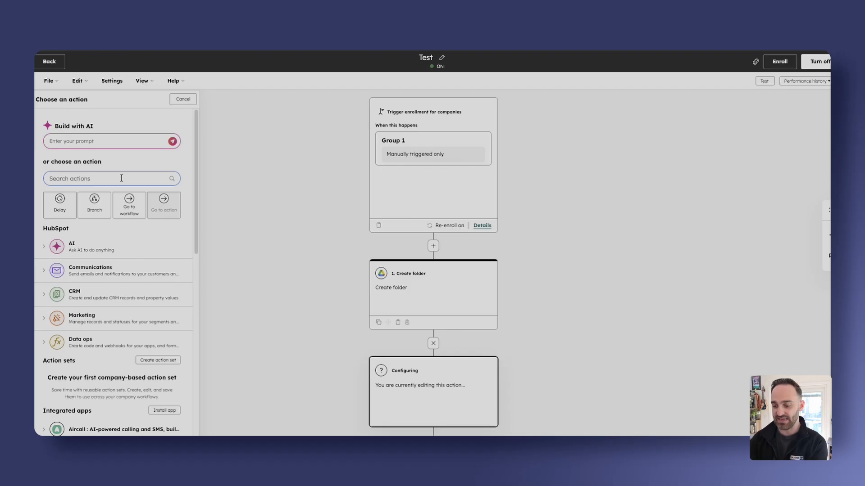
text(ediy)
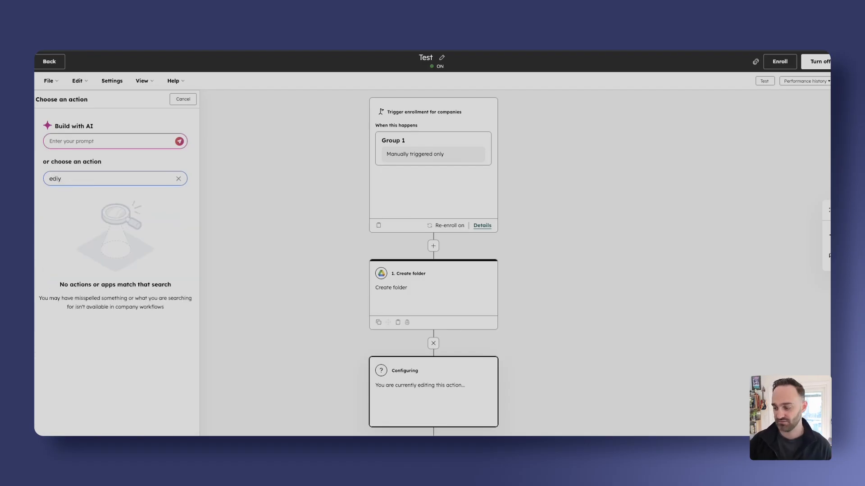
key(BackSpace)
key(BackSpace)
text(it)
click(111, 323)
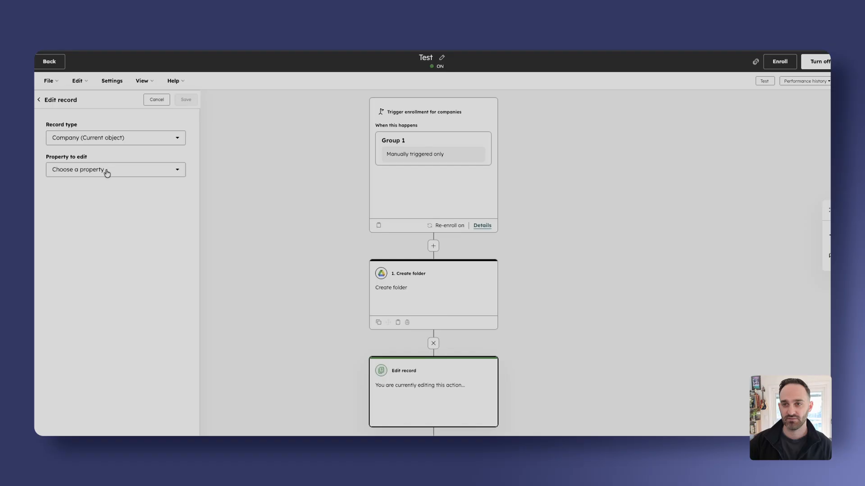
Set the Edit record action to replace googleDriveFileId with the Create folder action's Google Drive folder id, and save it.
click(106, 170)
text(goog)
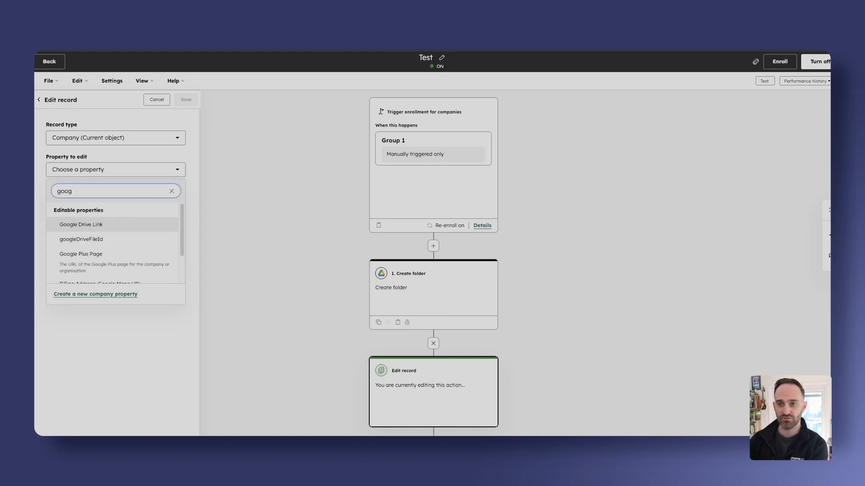
click(92, 242)
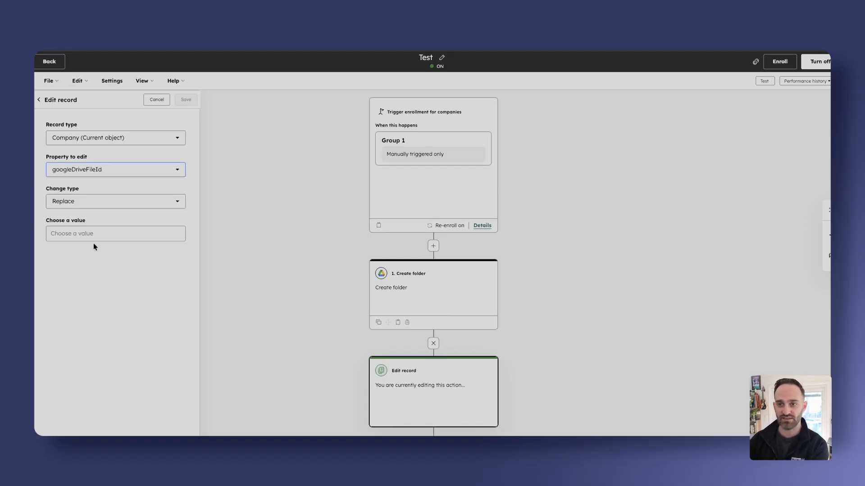
click(73, 233)
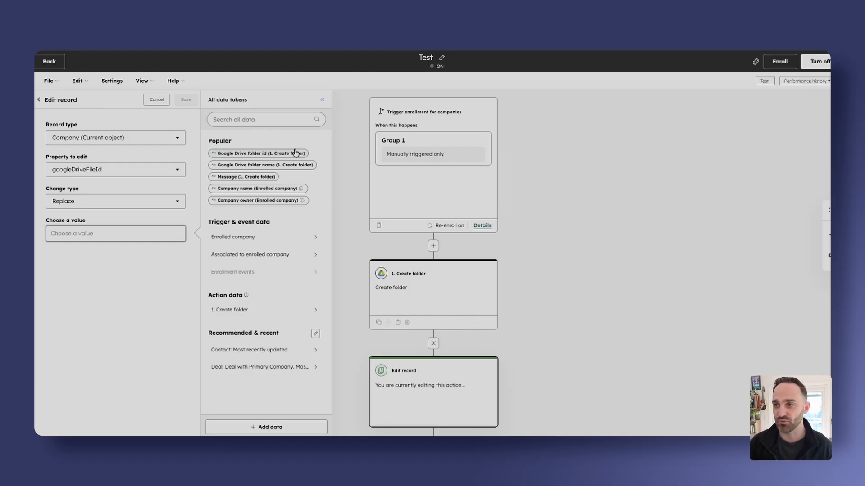
click(262, 154)
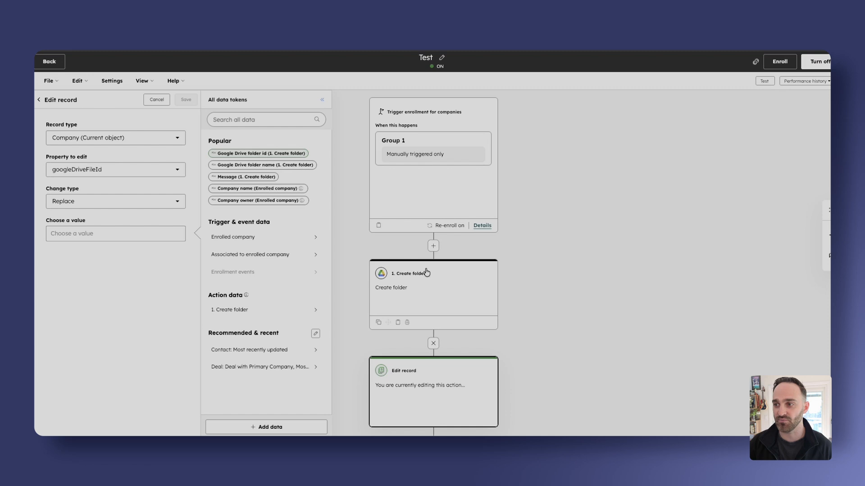
click(118, 269)
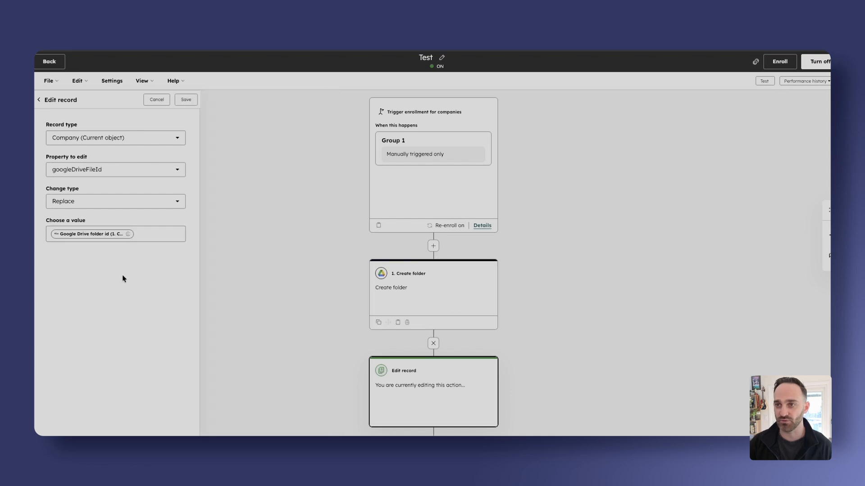
click(193, 106)
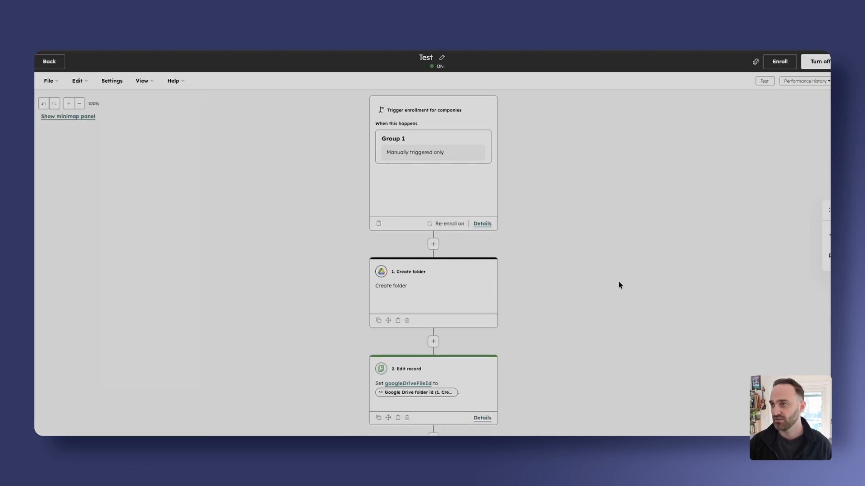
Manually enroll the individual company The Good Stuff, US in the Test workflow.
click(779, 61)
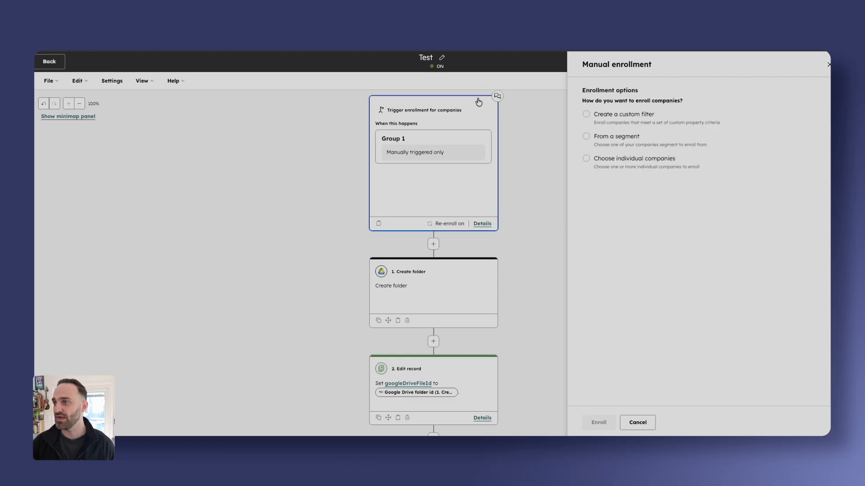
click(645, 160)
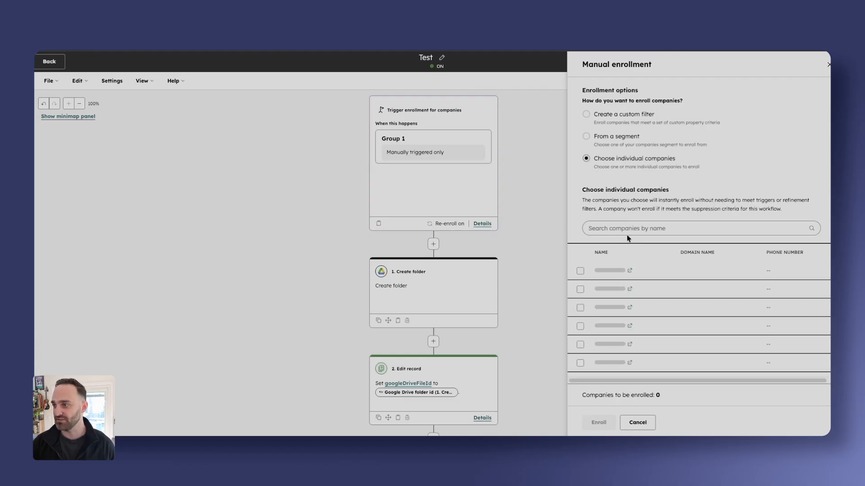
click(628, 231)
key(ctrl+v)
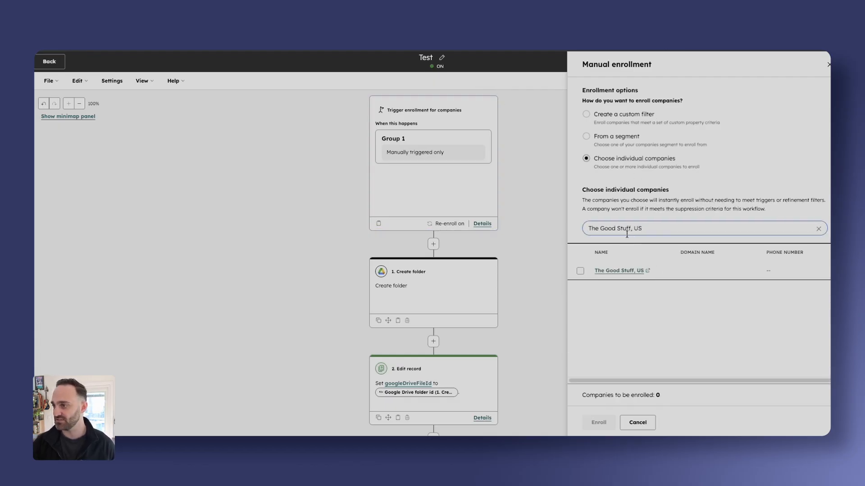
click(580, 272)
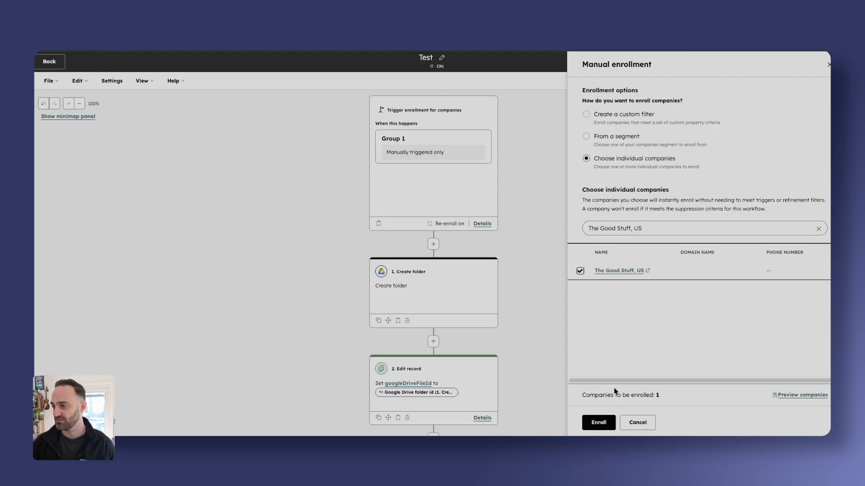
click(599, 423)
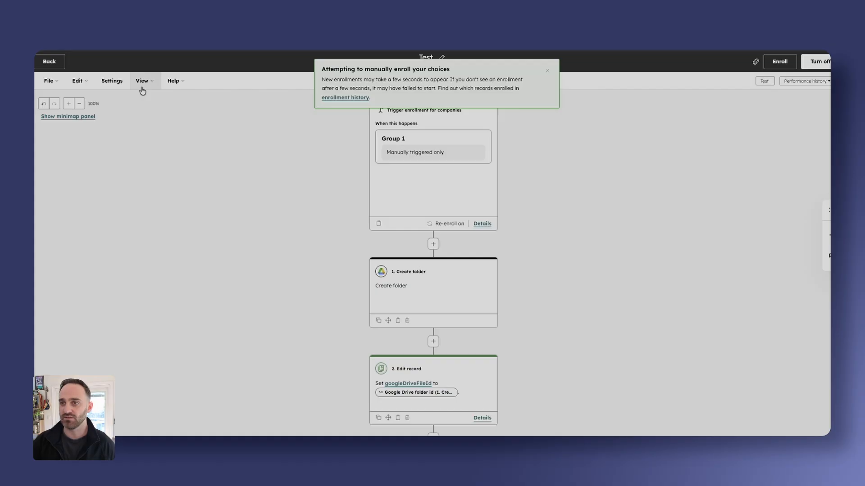
Check the enrollment's events in the Test workflow's action logs and the googleDriveFileId value on The Good Stuff, US record.
click(142, 81)
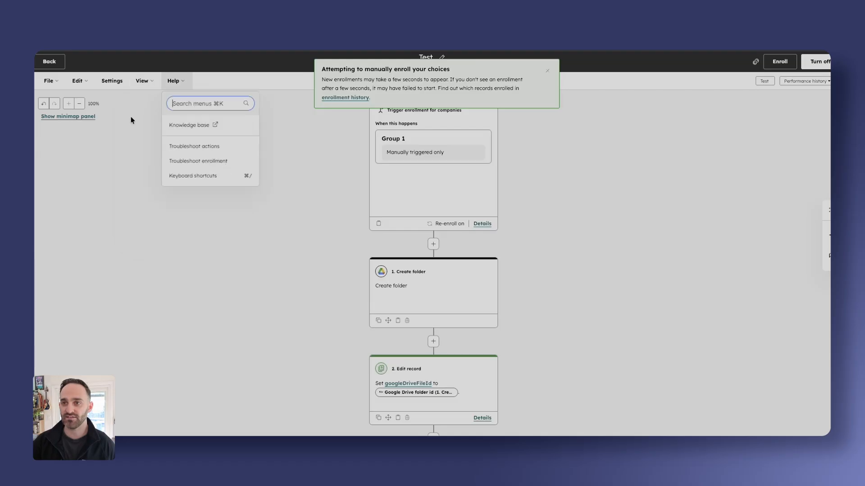
click(145, 181)
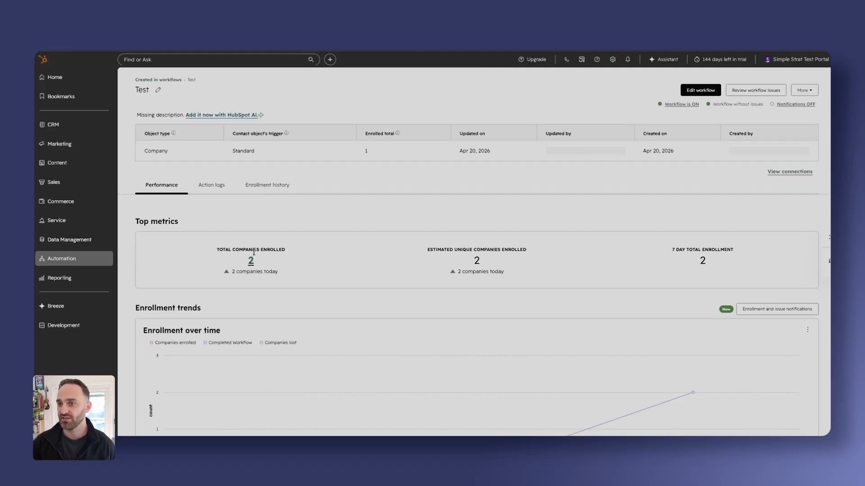
click(215, 185)
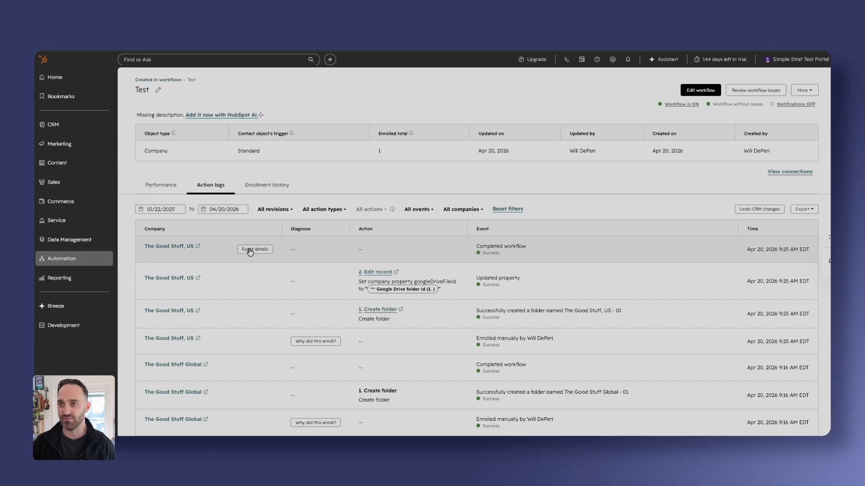
click(193, 43)
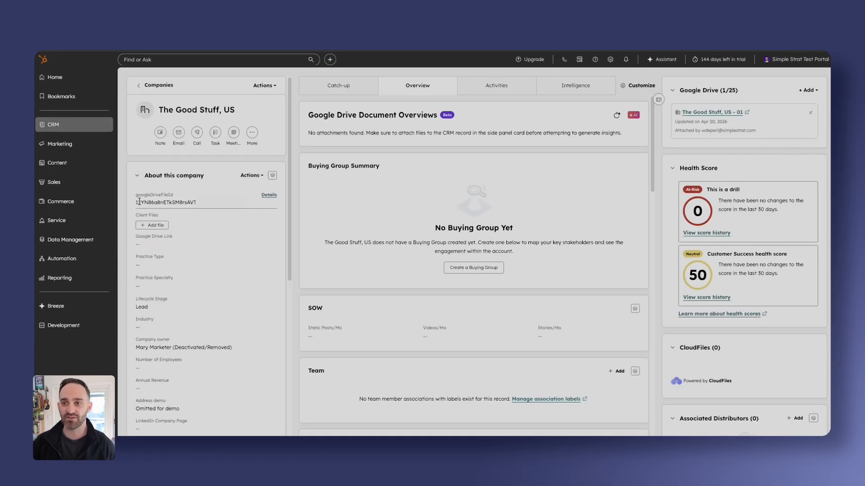
drag(139, 201, 196, 202)
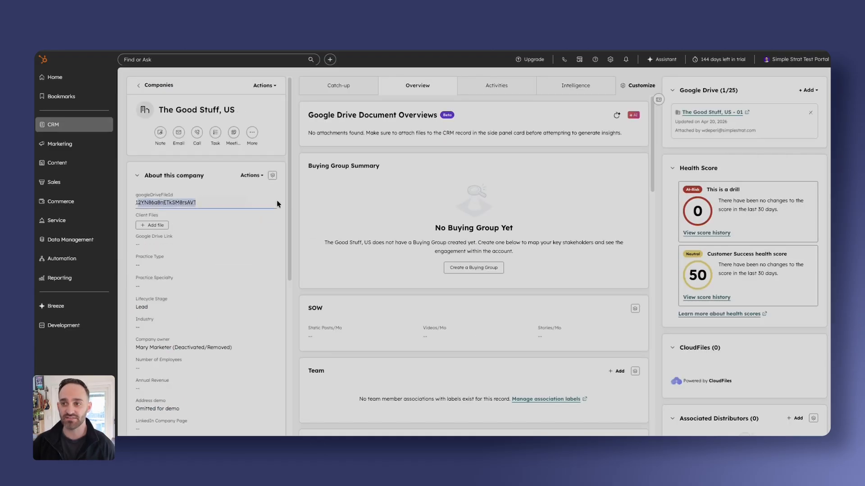
click(304, 204)
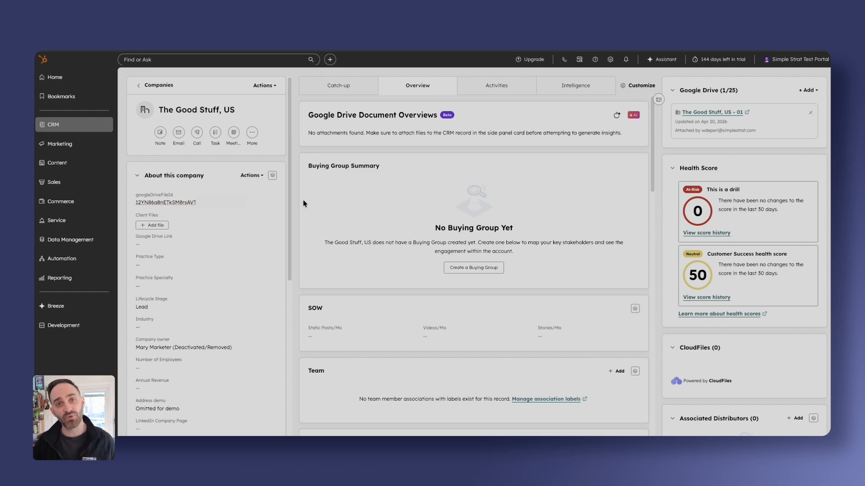